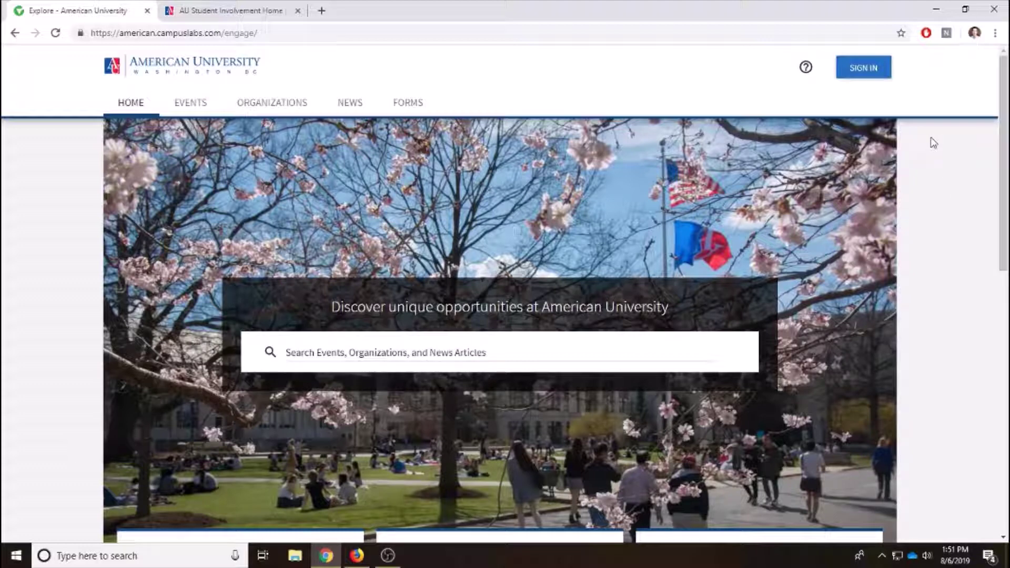
Sign in to the American University Engage site with the filled-in account credentials
{"action": "left_click", "coordinate": [184, 30]}
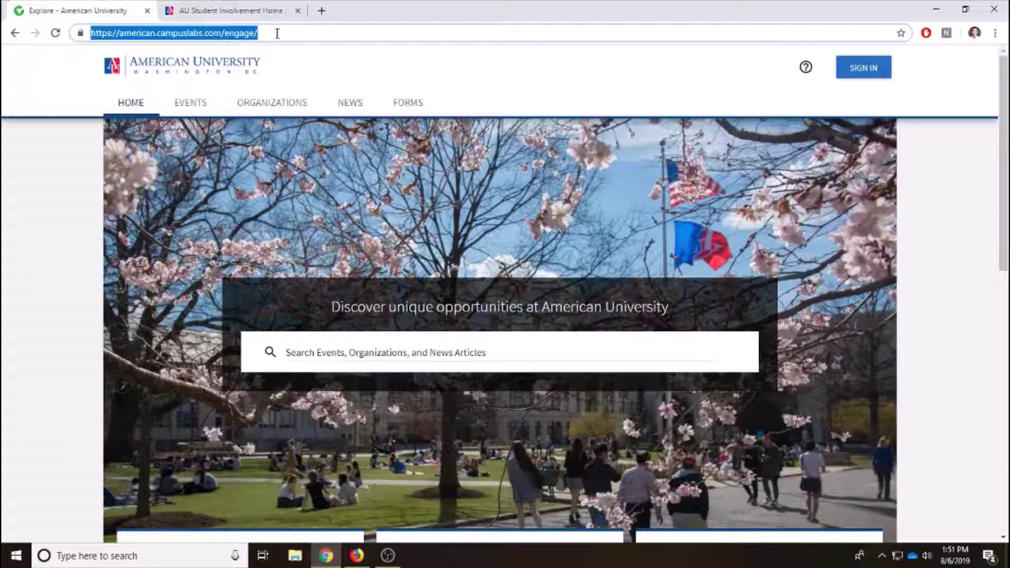
{"action": "left_click", "coordinate": [914, 190]}
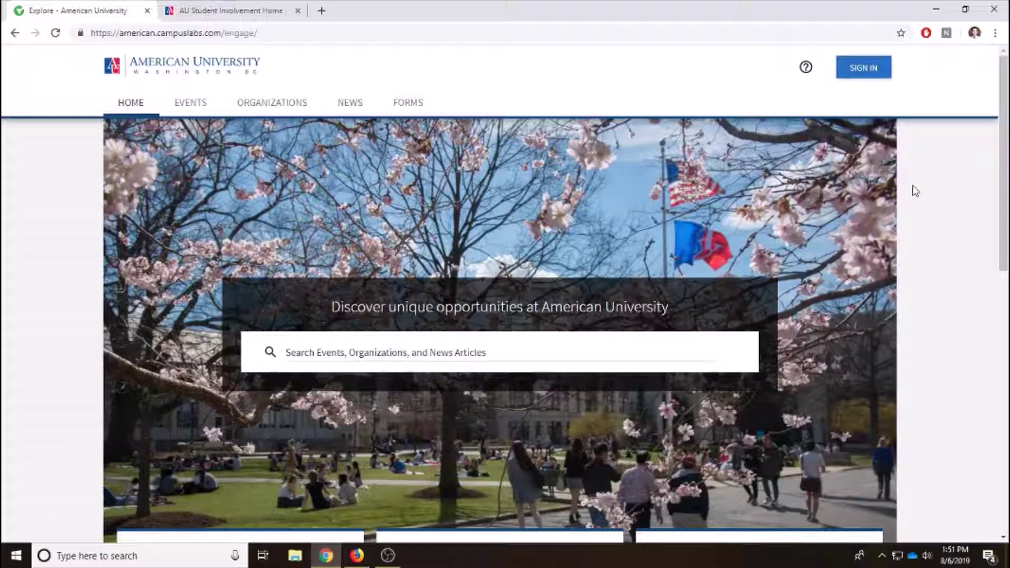
{"action": "left_click", "coordinate": [882, 71]}
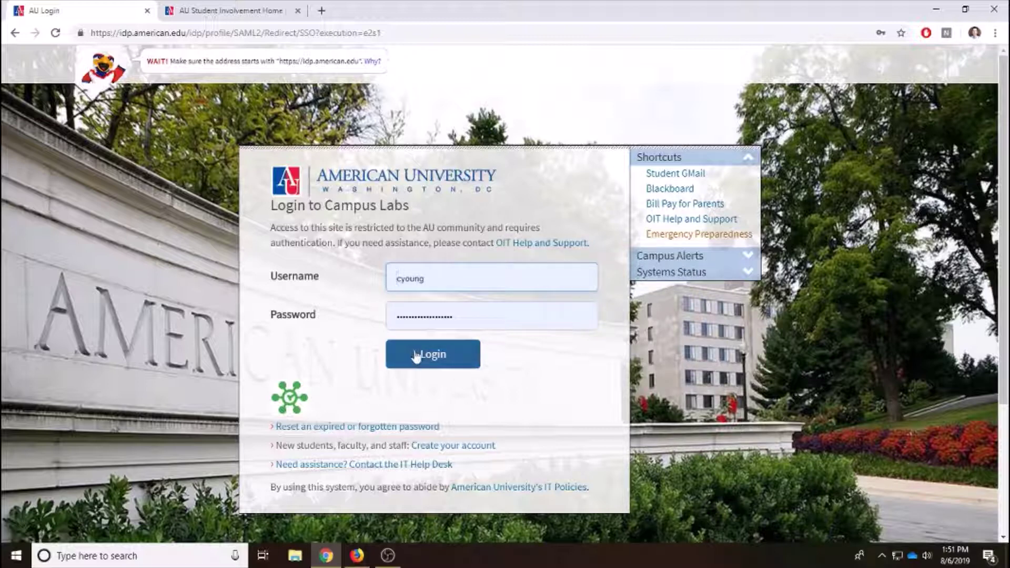
{"action": "left_click", "coordinate": [462, 365]}
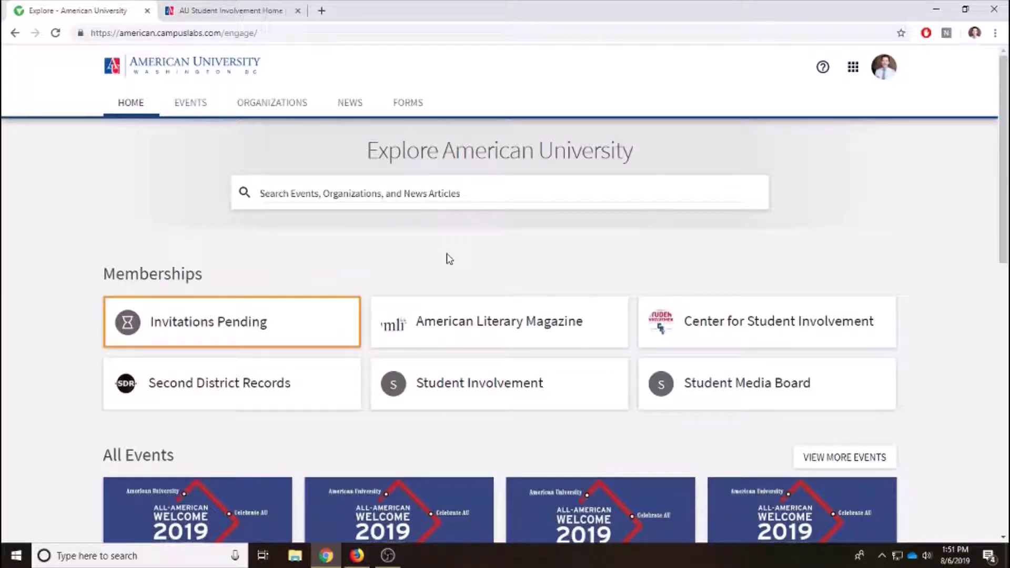
Open the Center for Student Involvement organization from the memberships
{"action": "left_click_drag", "start_coordinate": [103, 274], "coordinate": [198, 275]}
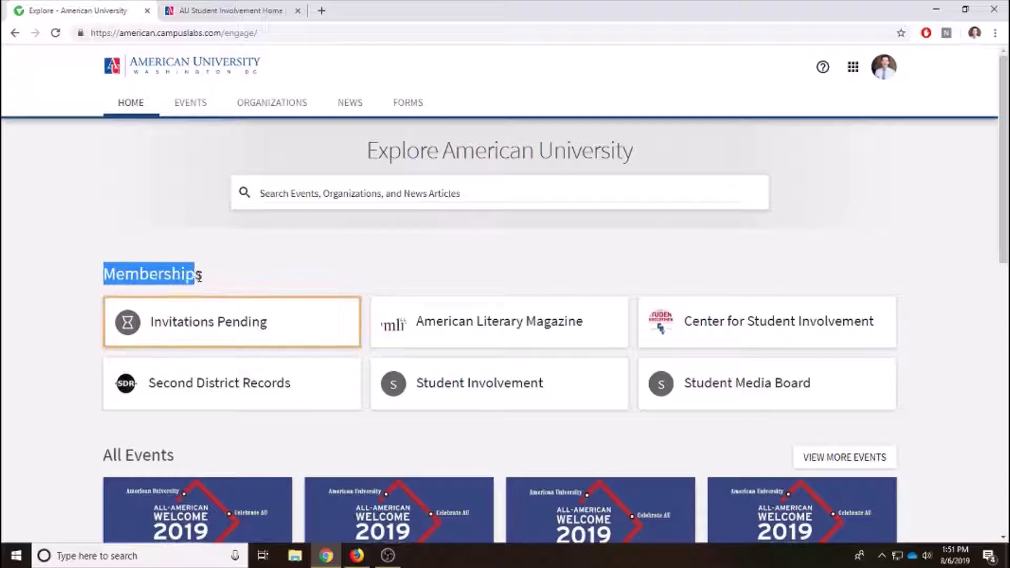
{"action": "left_click", "coordinate": [247, 278]}
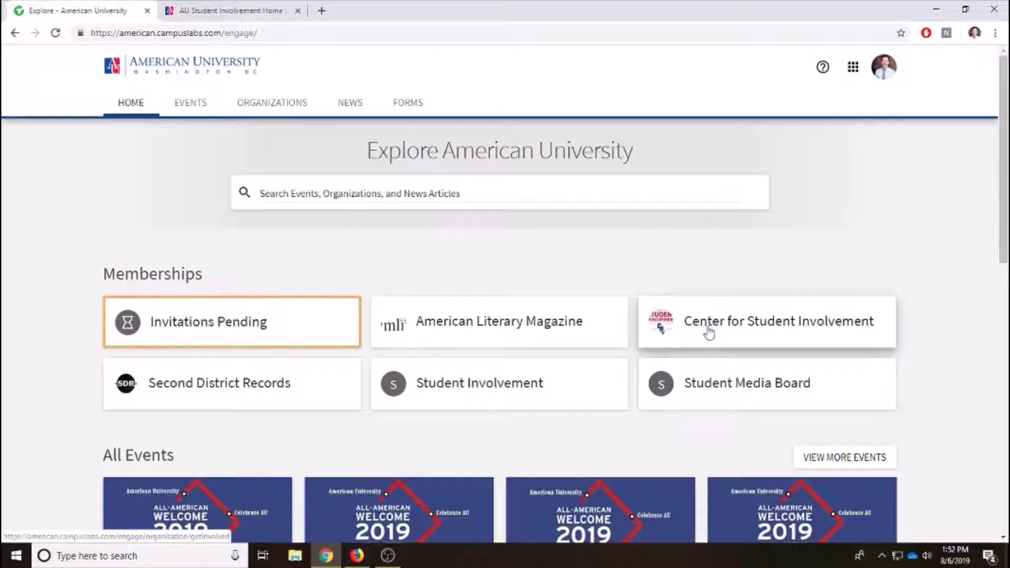
{"action": "left_click", "coordinate": [742, 333]}
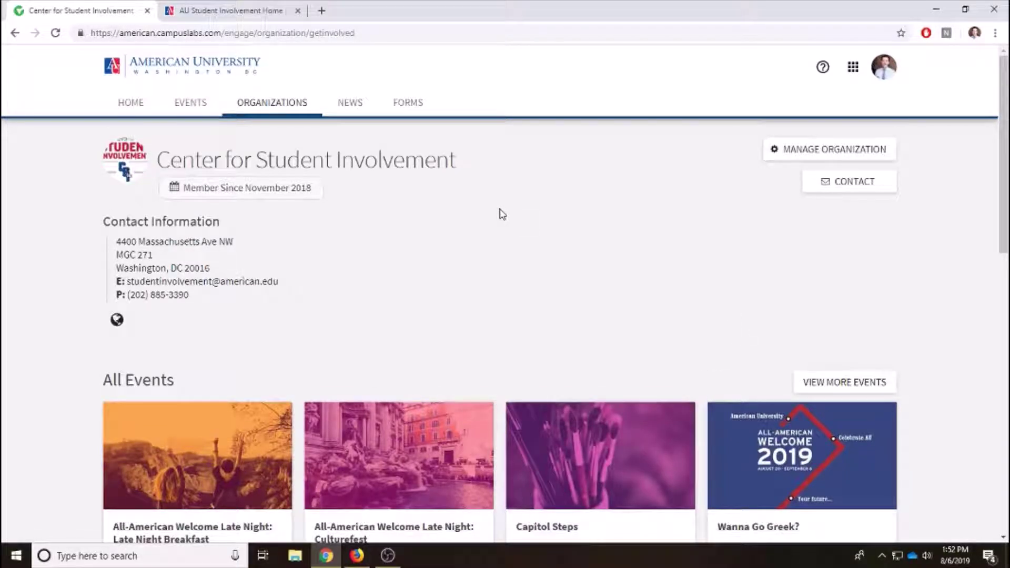
Look through the organization's page, including its contact information, events, officers and documents
{"action": "scroll", "coordinate": [502, 214], "scroll_direction": "down", "scroll_amount": 1}
{"action": "scroll", "coordinate": [600, 219], "scroll_direction": "down", "scroll_amount": 1}
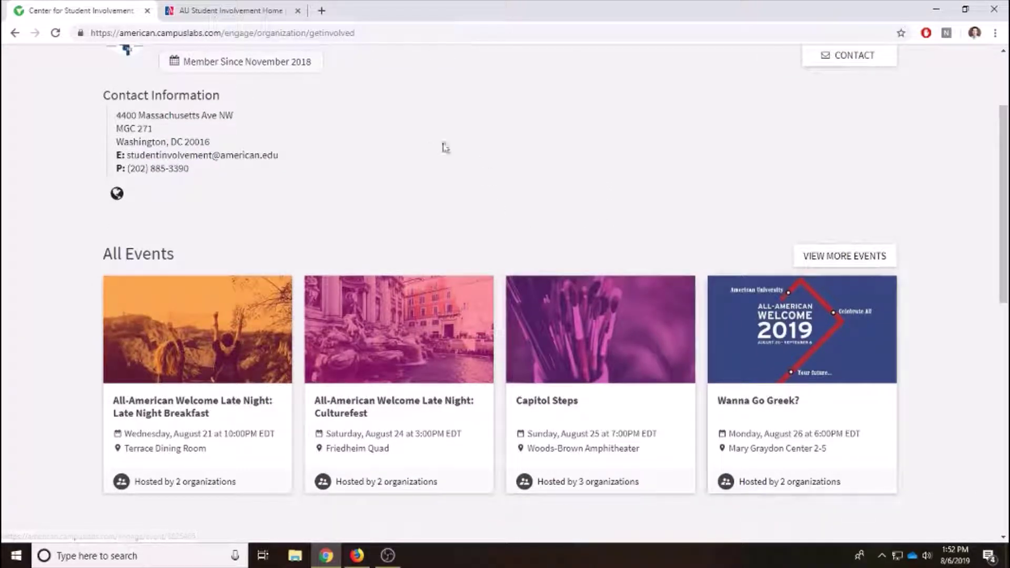
{"action": "scroll", "coordinate": [128, 116], "scroll_direction": "down", "scroll_amount": 1}
{"action": "scroll", "coordinate": [482, 158], "scroll_direction": "down", "scroll_amount": 2}
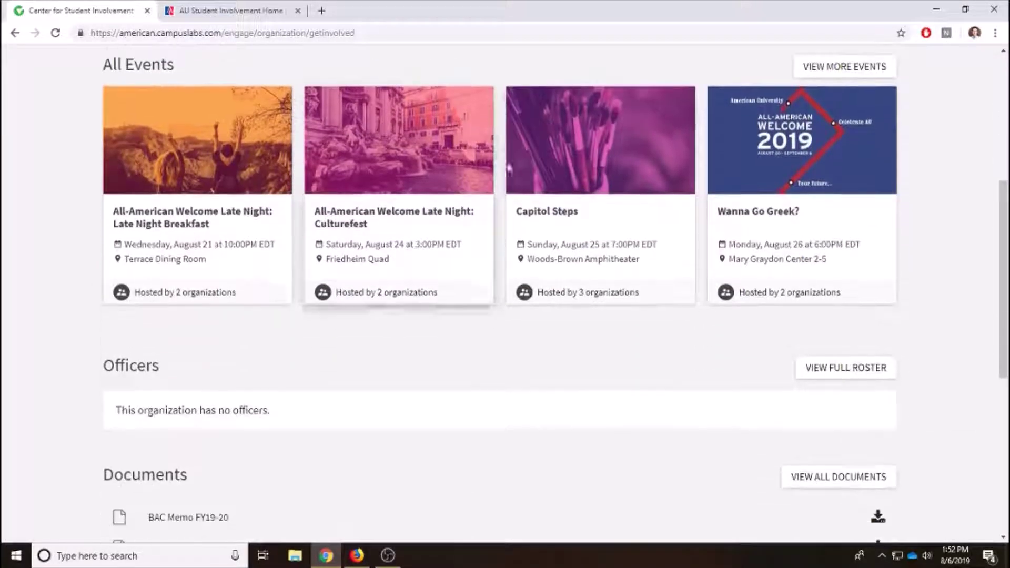
{"action": "scroll", "coordinate": [358, 297], "scroll_direction": "down", "scroll_amount": 5}
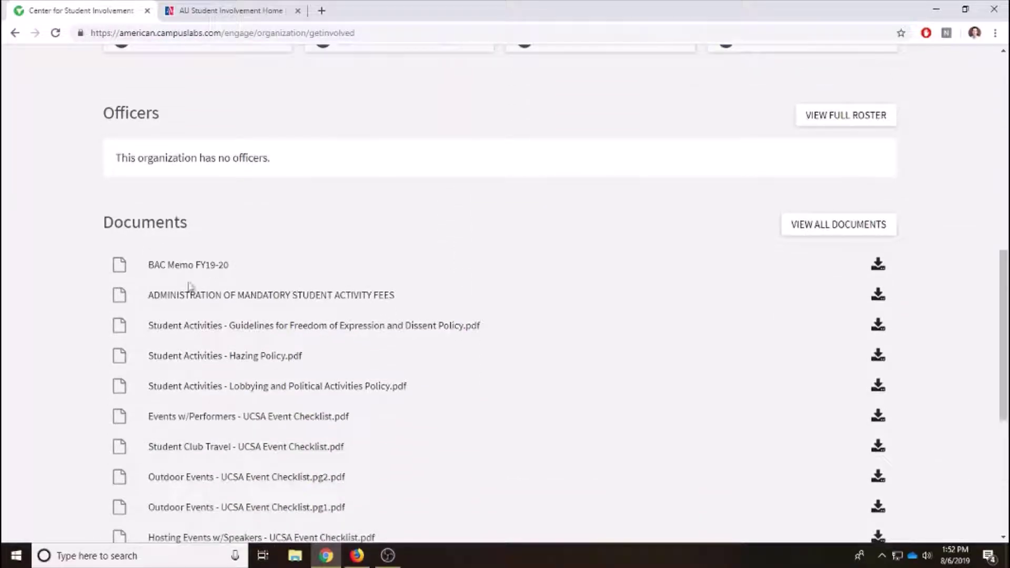
{"action": "scroll", "coordinate": [382, 387], "scroll_direction": "down", "scroll_amount": 2}
{"action": "scroll", "coordinate": [443, 377], "scroll_direction": "up", "scroll_amount": 8}
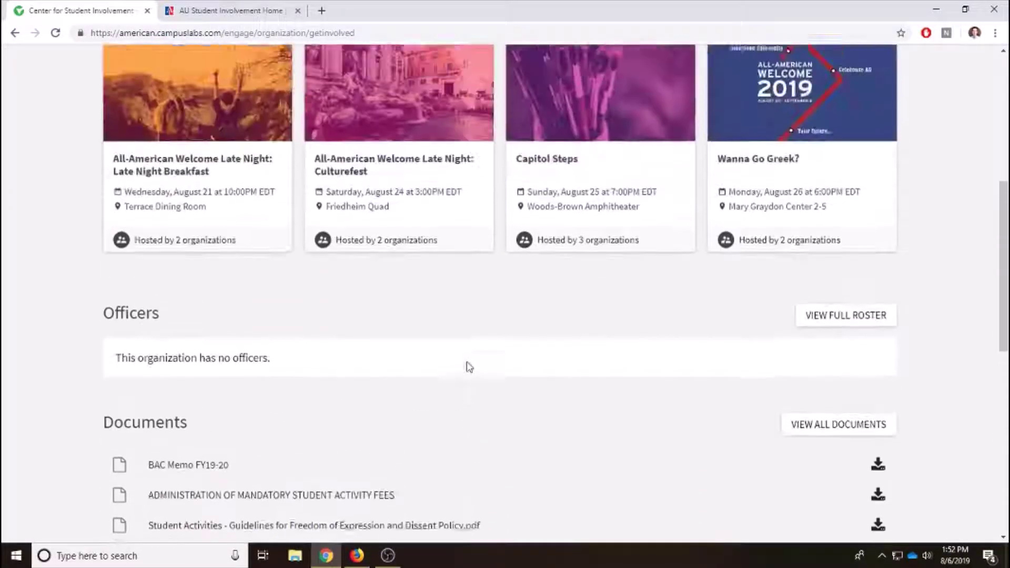
{"action": "scroll", "coordinate": [567, 343], "scroll_direction": "up", "scroll_amount": 4}
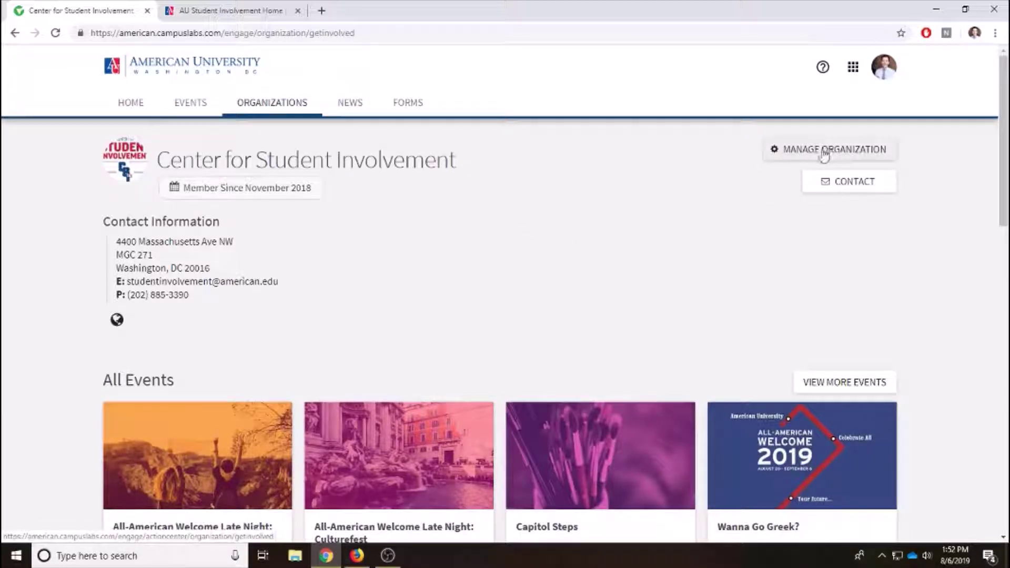
Open the Action Center for managing the Center for Student Involvement organization
{"action": "left_click", "coordinate": [789, 152]}
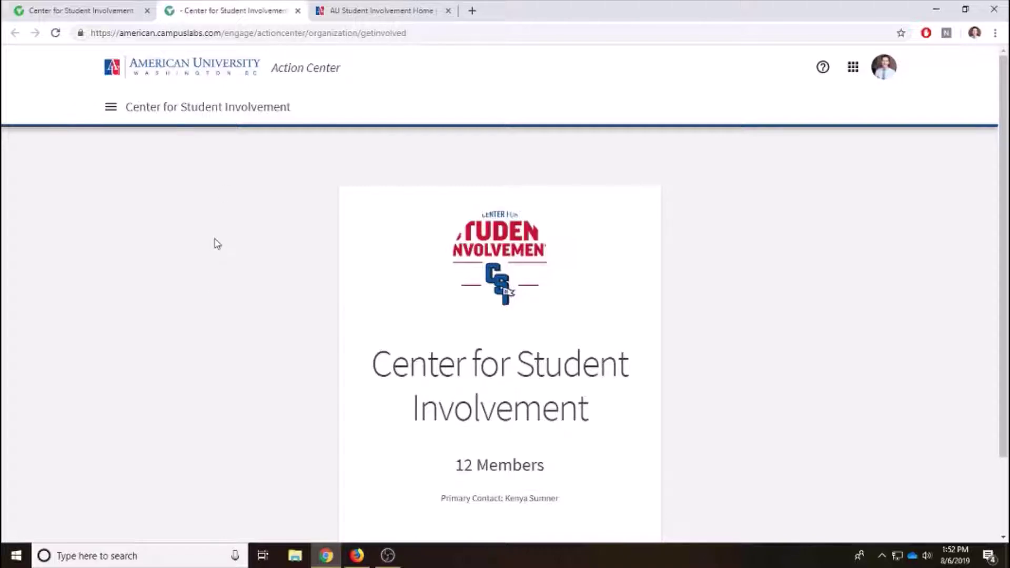
{"action": "left_click_drag", "start_coordinate": [345, 74], "coordinate": [272, 68]}
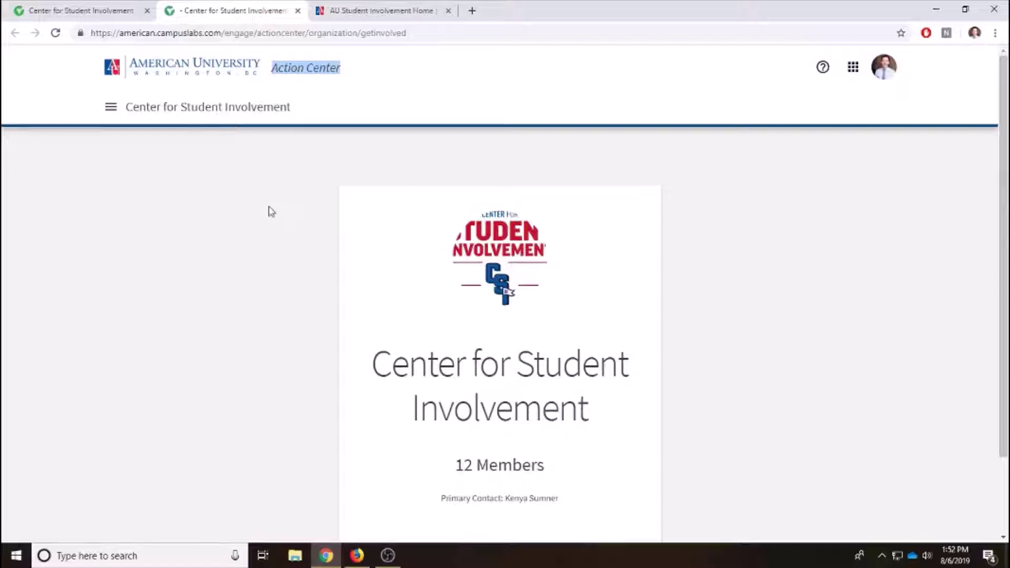
{"action": "left_click", "coordinate": [267, 209]}
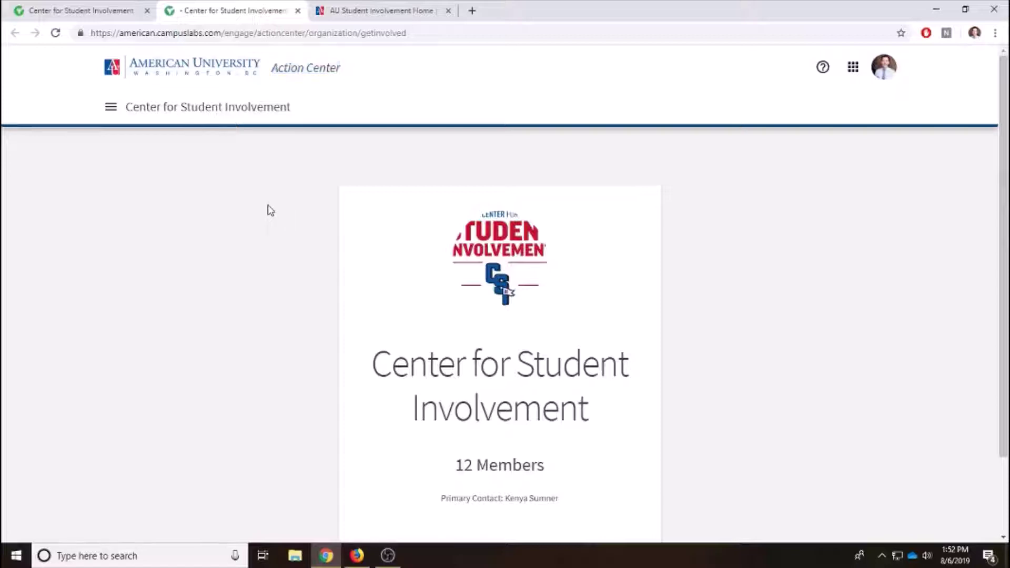
Open the organization's event management list and start creating a new event
{"action": "left_click", "coordinate": [111, 109]}
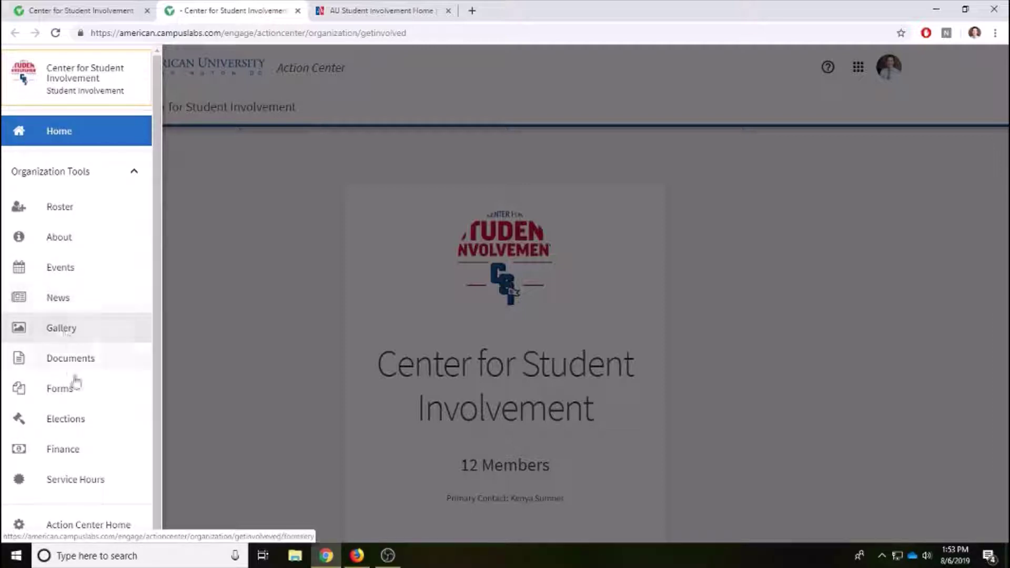
{"action": "left_click", "coordinate": [59, 269]}
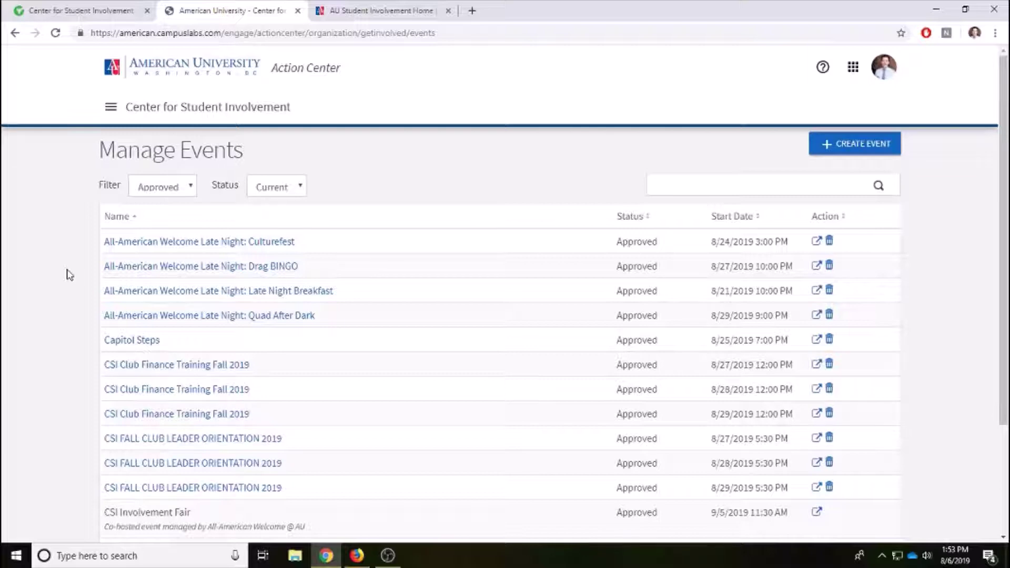
{"action": "scroll", "coordinate": [68, 274], "scroll_direction": "down", "scroll_amount": 1}
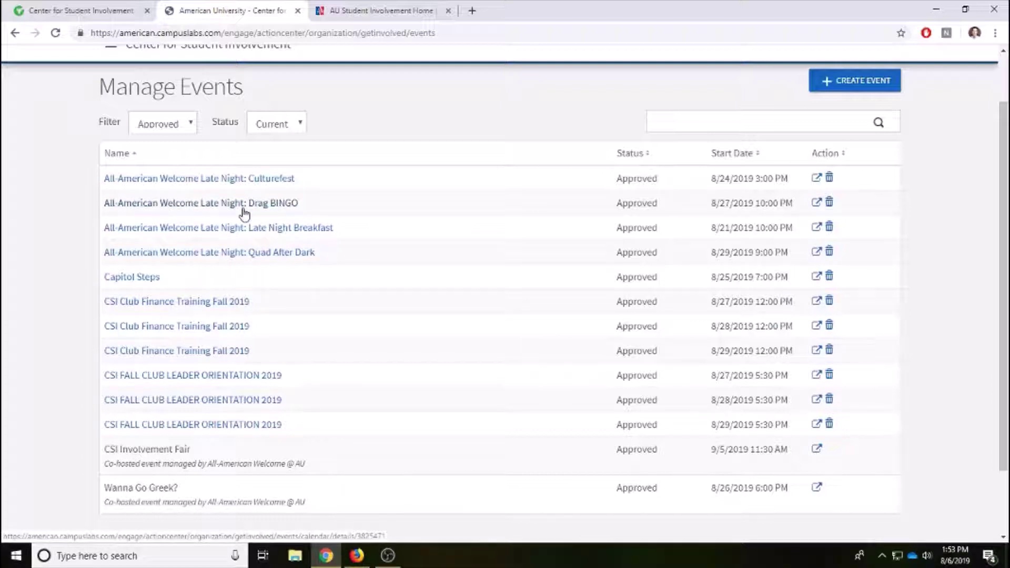
{"action": "scroll", "coordinate": [402, 261], "scroll_direction": "up", "scroll_amount": 2}
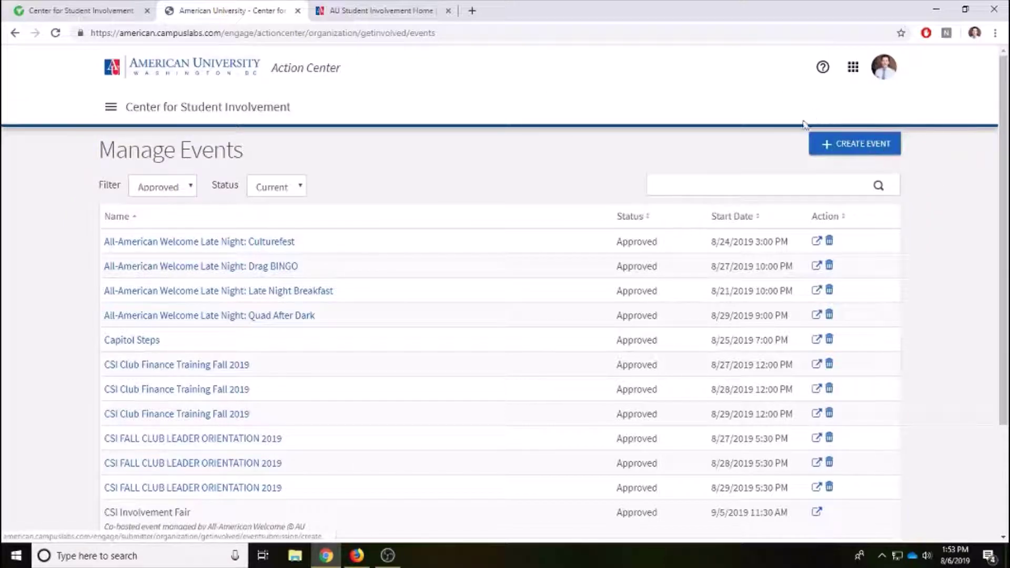
{"action": "left_click", "coordinate": [842, 150]}
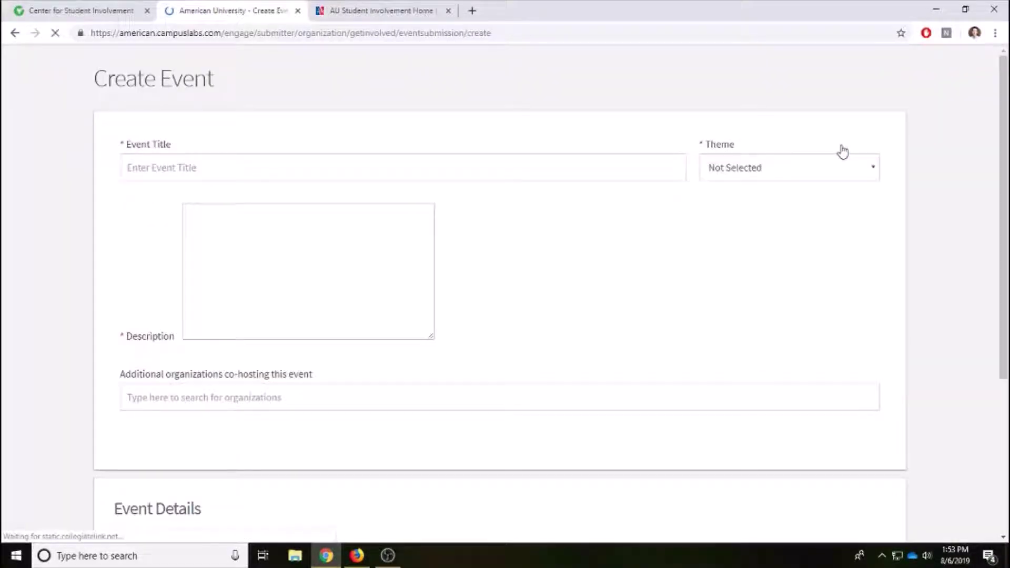
Title the new event "Bridge Pop-Up" and set its theme to Social
{"action": "scroll", "coordinate": [410, 210], "scroll_direction": "down", "scroll_amount": 1}
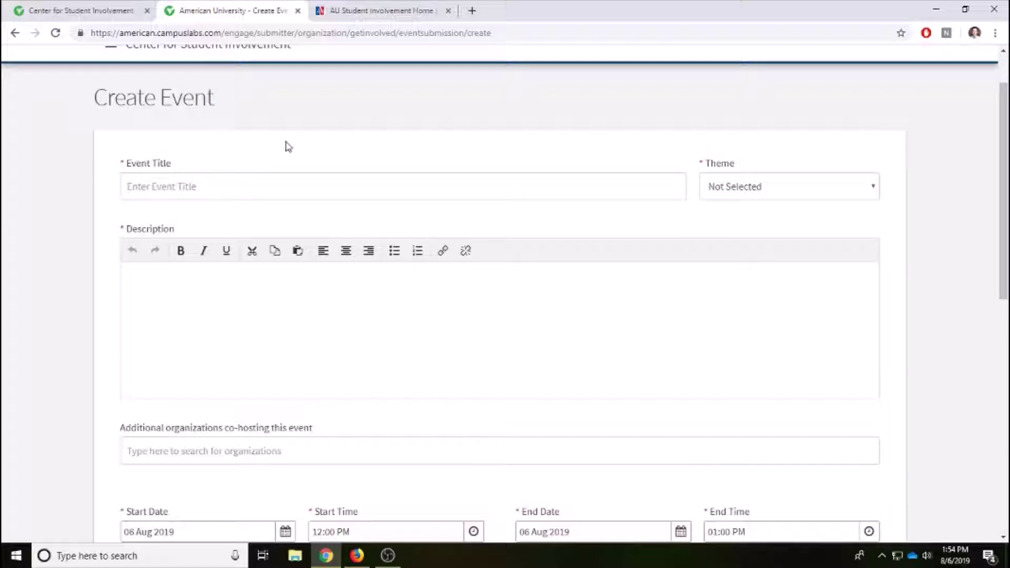
{"action": "left_click", "coordinate": [165, 187]}
{"action": "type", "text": "Bridge Pop"}
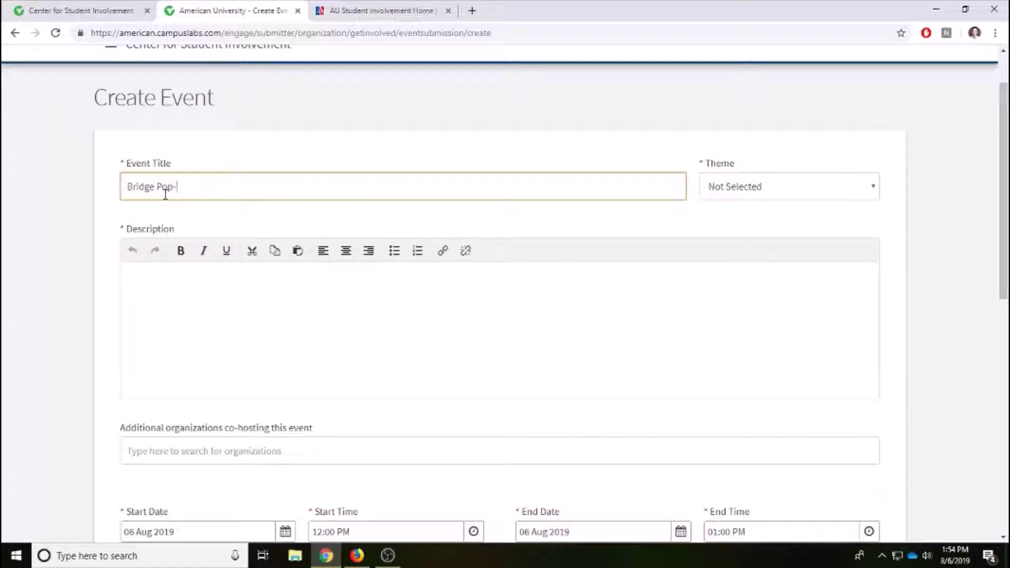
{"action": "type", "text": "-Up"}
{"action": "left_click", "coordinate": [863, 220]}
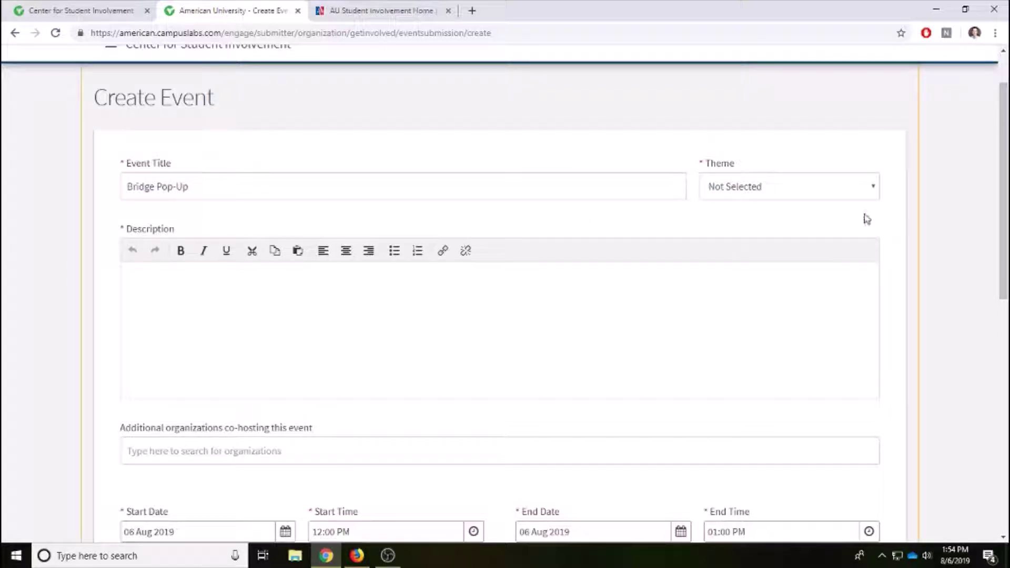
{"action": "left_click", "coordinate": [769, 189]}
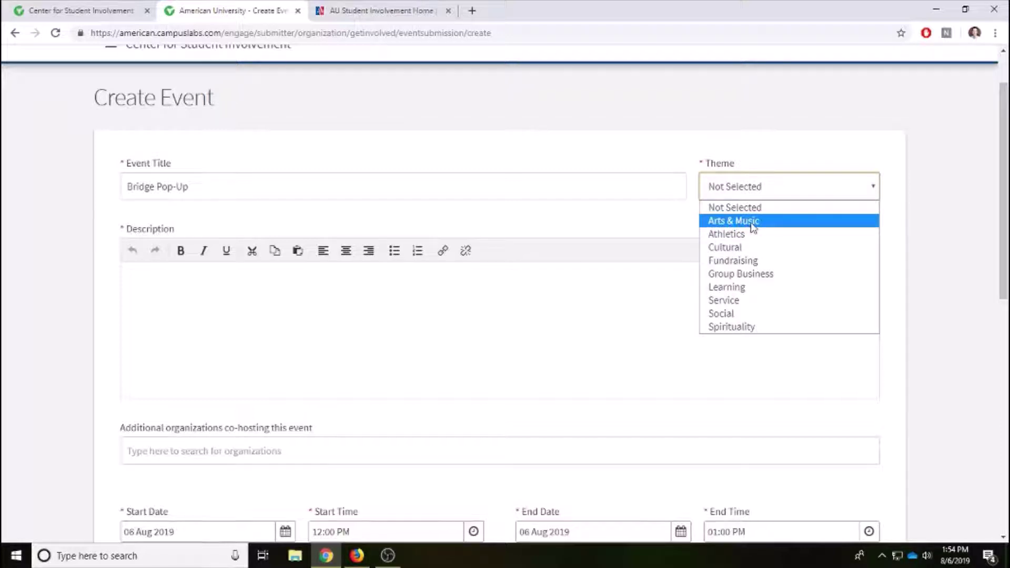
{"action": "left_click", "coordinate": [742, 314]}
Enter "Garden-themed pop-up event ..." as the event description
{"action": "left_click", "coordinate": [163, 276]}
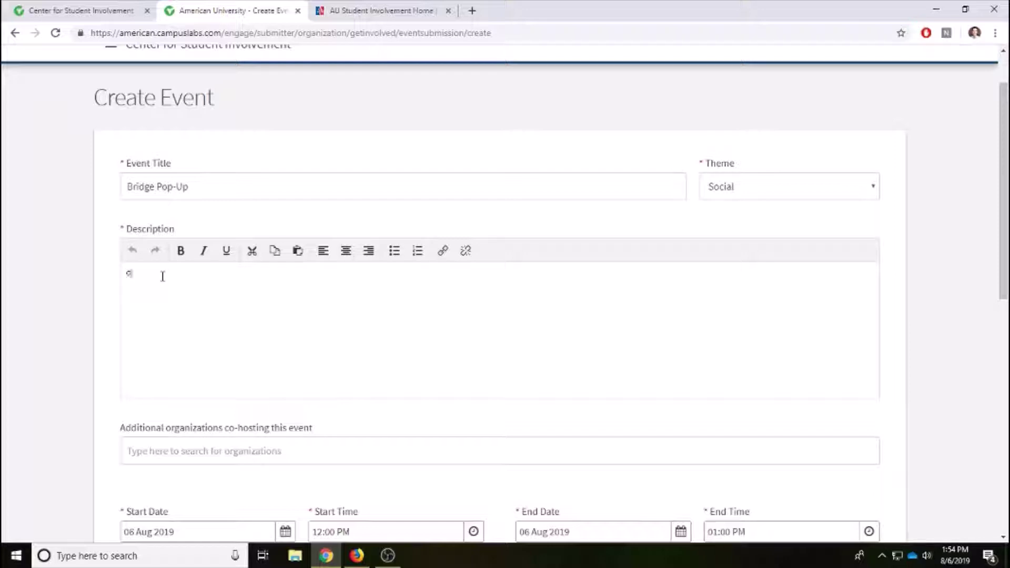
{"action": "type", "text": "Garden-themed pop-up event"}
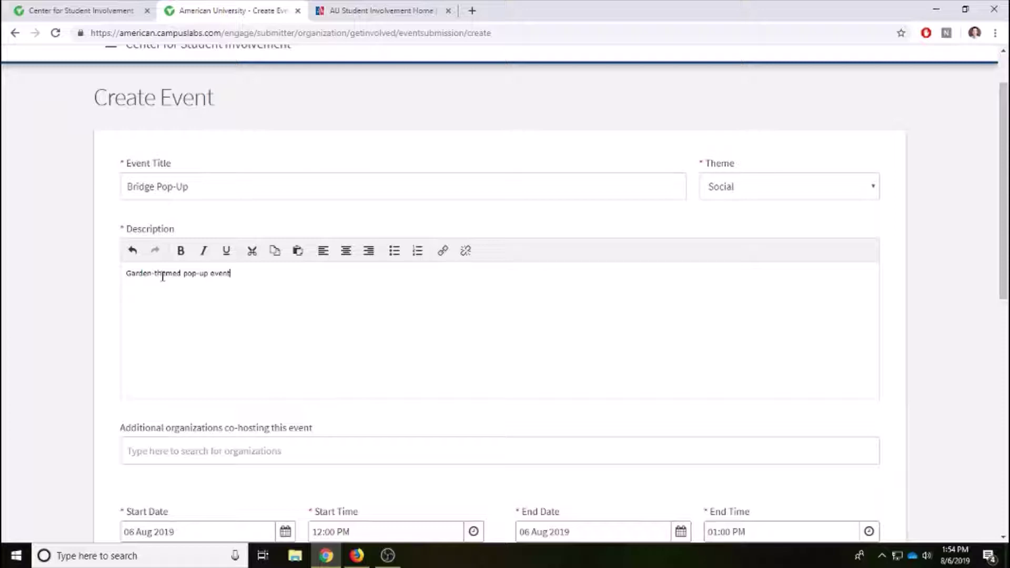
{"action": "type", "text": " ..."}
Examine the event's co-hosting field and its start date and start time choices
{"action": "scroll", "coordinate": [263, 297], "scroll_direction": "down", "scroll_amount": 1}
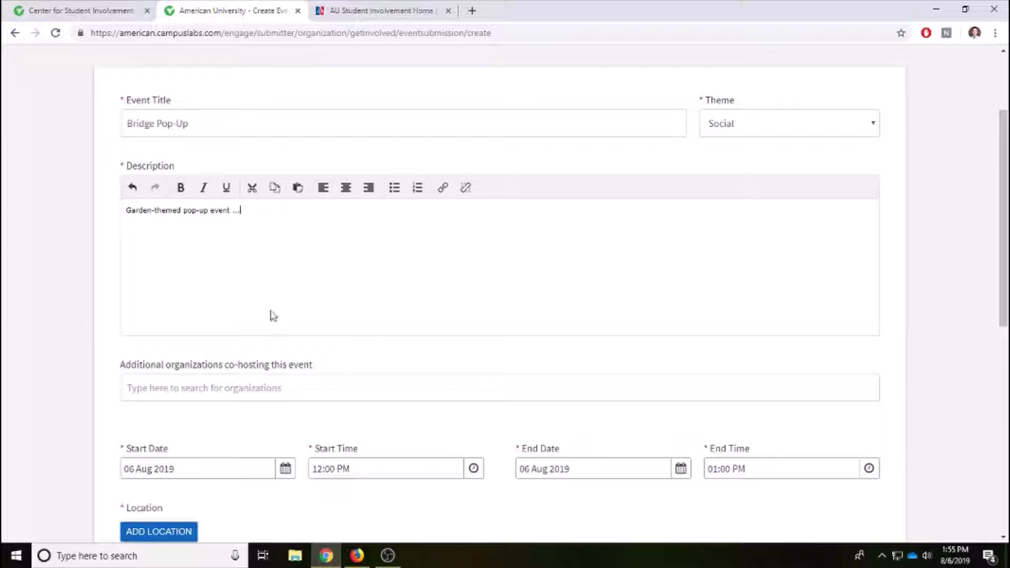
{"action": "scroll", "coordinate": [273, 316], "scroll_direction": "down", "scroll_amount": 2}
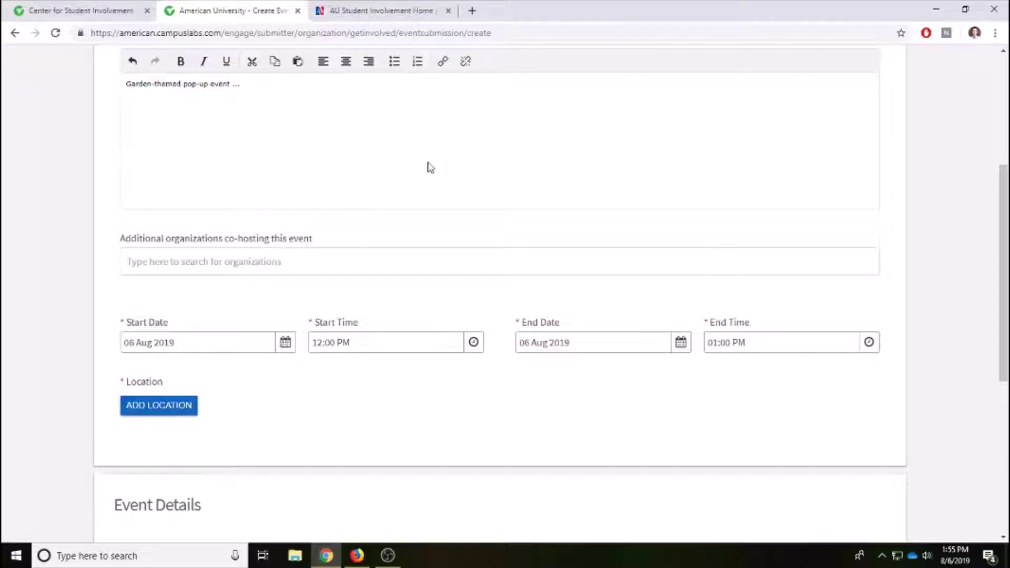
{"action": "scroll", "coordinate": [429, 164], "scroll_direction": "down", "scroll_amount": 3}
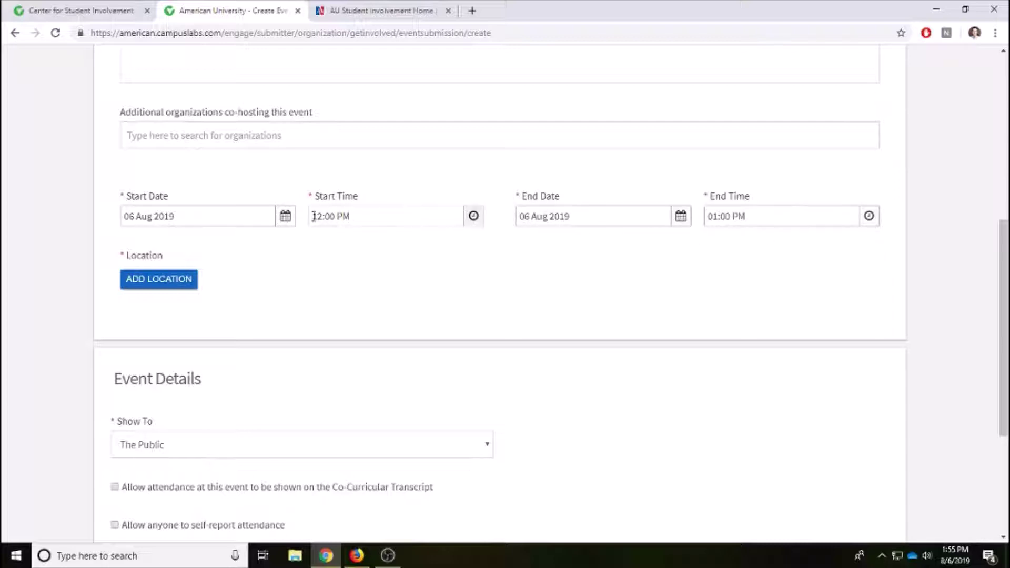
{"action": "left_click", "coordinate": [286, 219]}
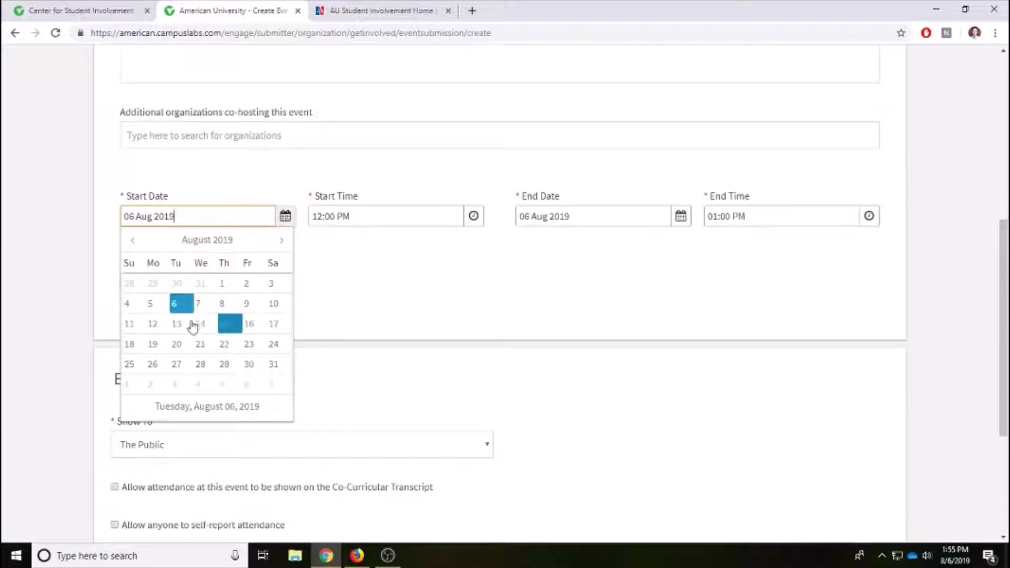
{"action": "left_click", "coordinate": [349, 283]}
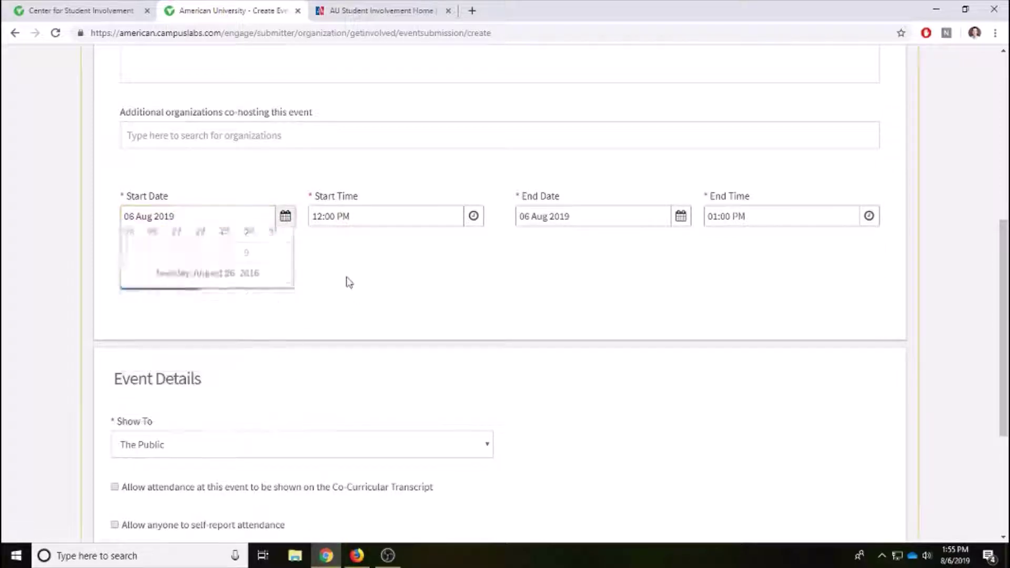
{"action": "left_click", "coordinate": [474, 216]}
{"action": "left_click", "coordinate": [510, 268]}
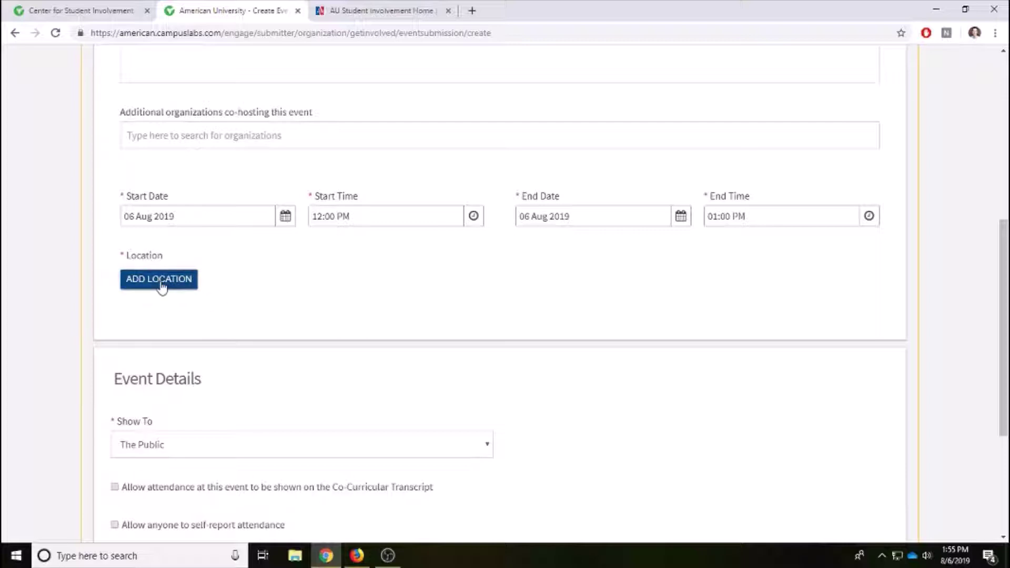
Start adding a location to the event and name it "The Bridge Cafe"
{"action": "left_click", "coordinate": [159, 279]}
{"action": "scroll", "coordinate": [437, 194], "scroll_direction": "up", "scroll_amount": 3}
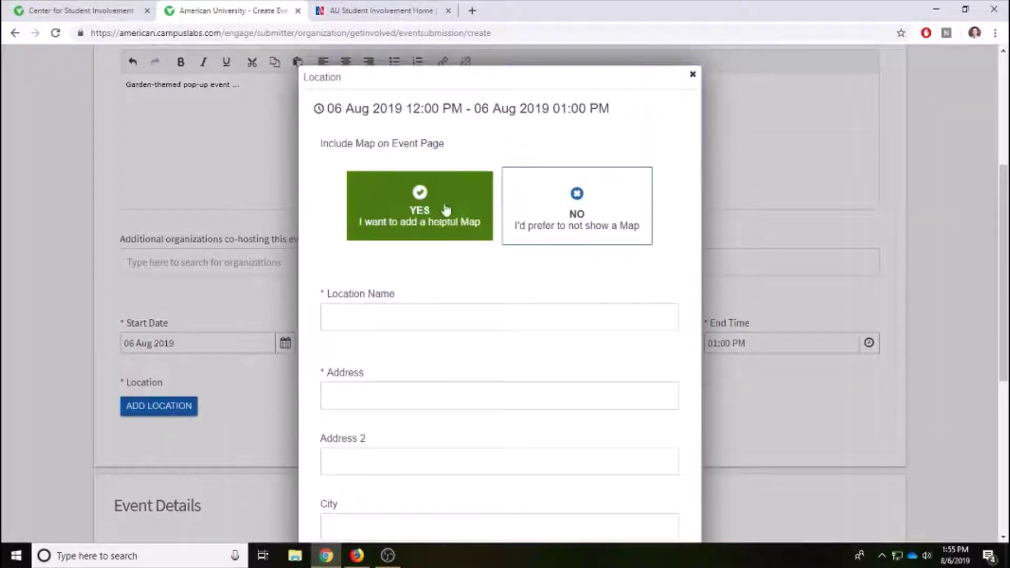
{"action": "scroll", "coordinate": [413, 279], "scroll_direction": "down", "scroll_amount": 1}
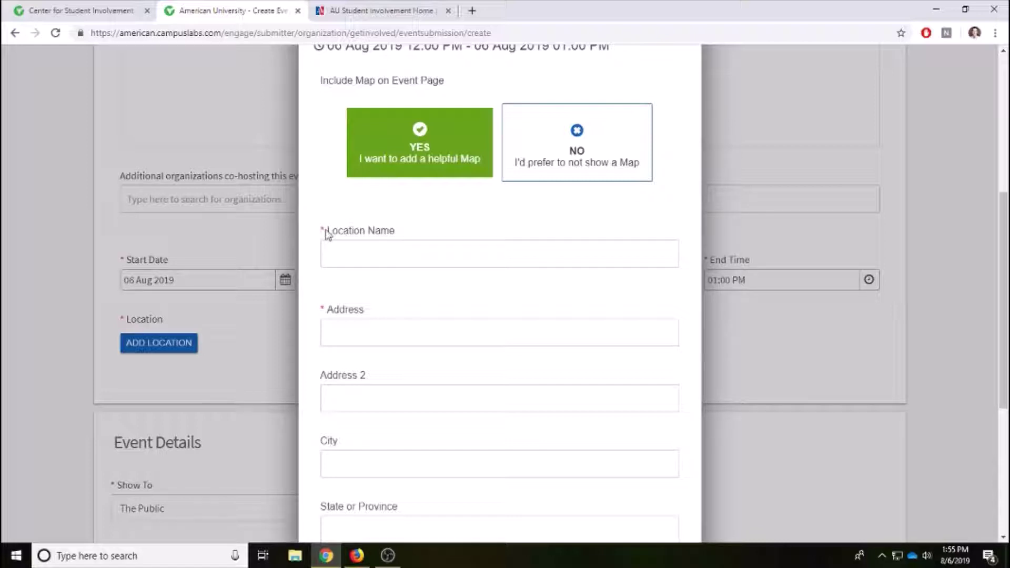
{"action": "left_click", "coordinate": [357, 254]}
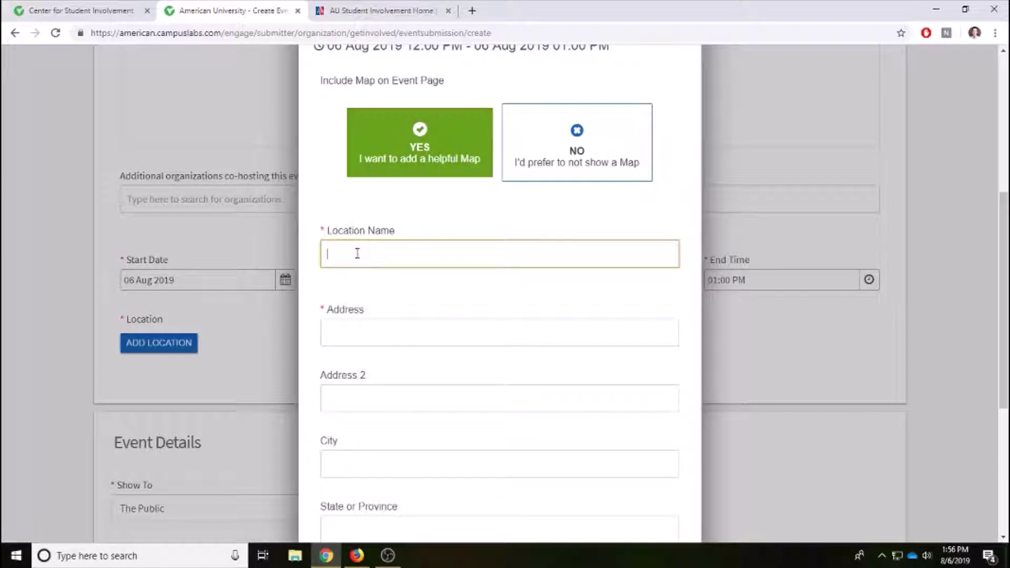
{"action": "type", "text": "The Bridge Cafe"}
Fill in the location's address, city and state with the saved Center for Student Involvement address, and save the location
{"action": "left_click", "coordinate": [360, 330]}
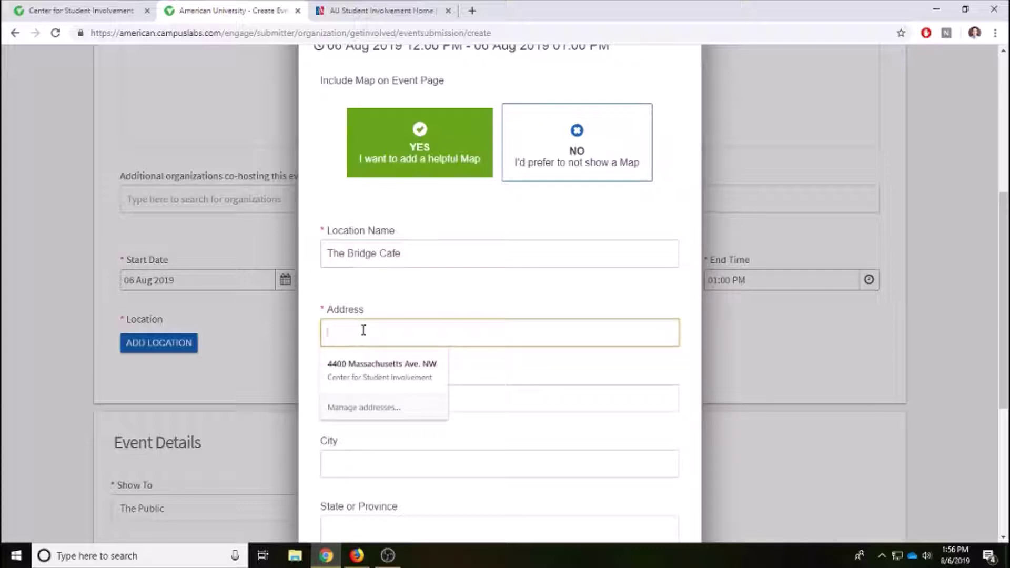
{"action": "left_click", "coordinate": [367, 373]}
{"action": "scroll", "coordinate": [557, 283], "scroll_direction": "down", "scroll_amount": 1}
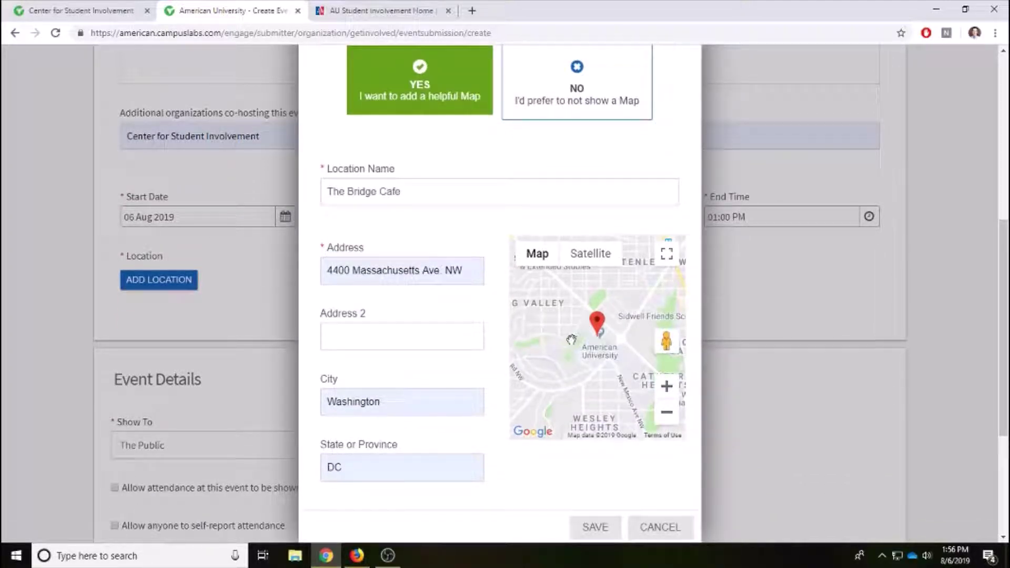
{"action": "scroll", "coordinate": [419, 109], "scroll_direction": "up", "scroll_amount": 1}
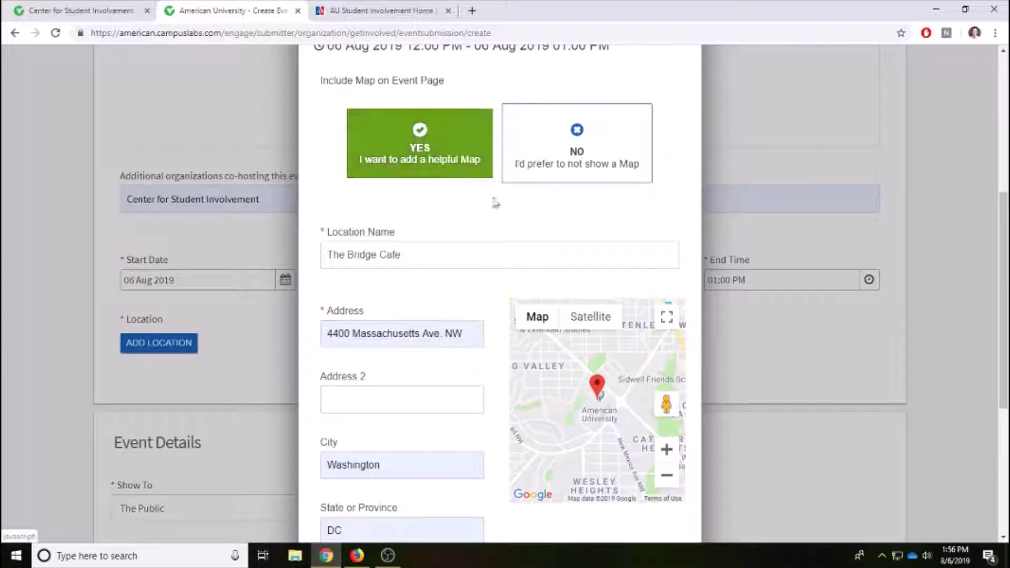
{"action": "scroll", "coordinate": [518, 210], "scroll_direction": "down", "scroll_amount": 1}
{"action": "scroll", "coordinate": [518, 211], "scroll_direction": "down", "scroll_amount": 3}
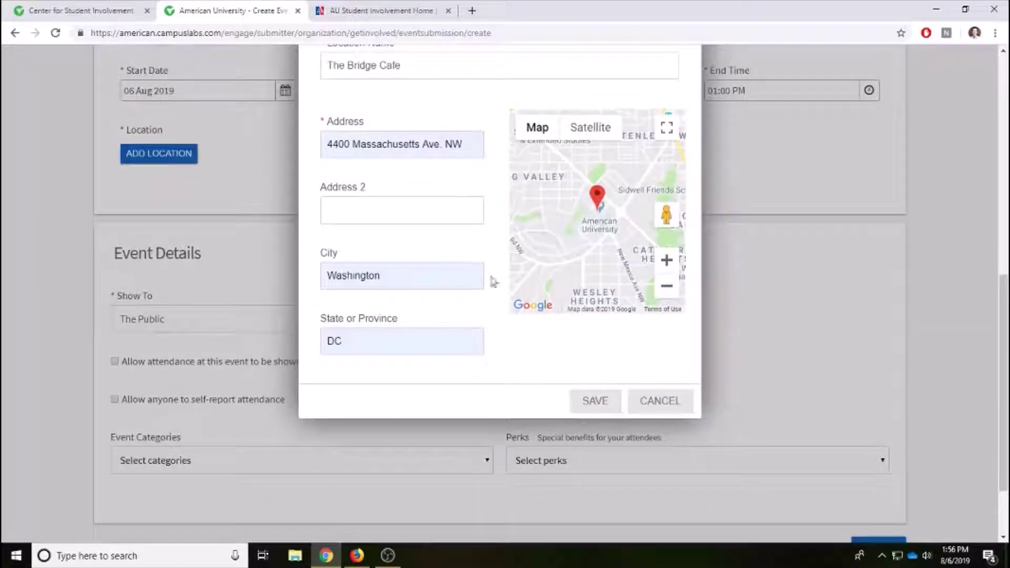
{"action": "left_click", "coordinate": [596, 404]}
Set the event to be shown to The Public in the event details
{"action": "scroll", "coordinate": [388, 174], "scroll_direction": "down", "scroll_amount": 1}
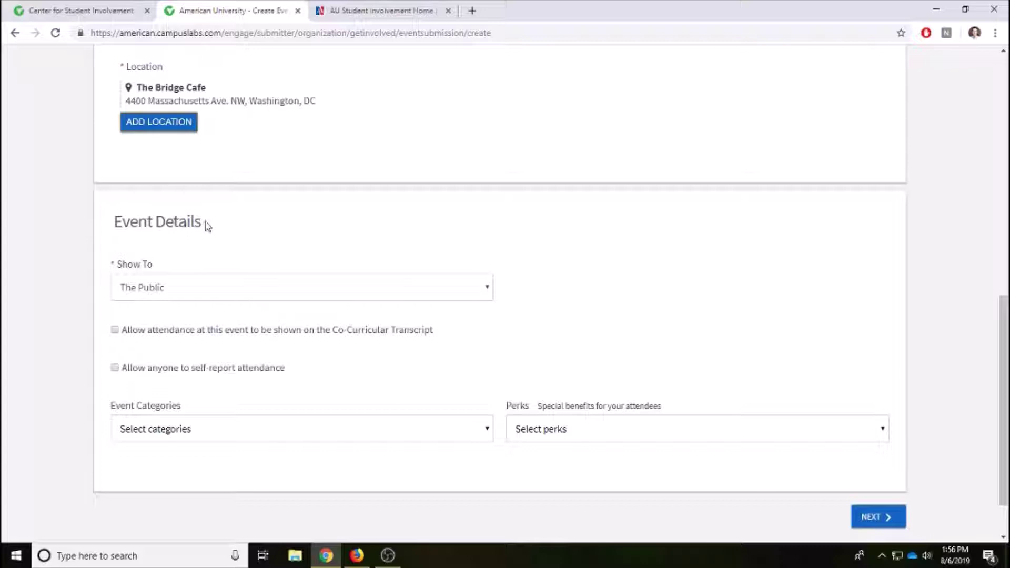
{"action": "scroll", "coordinate": [315, 255], "scroll_direction": "down", "scroll_amount": 1}
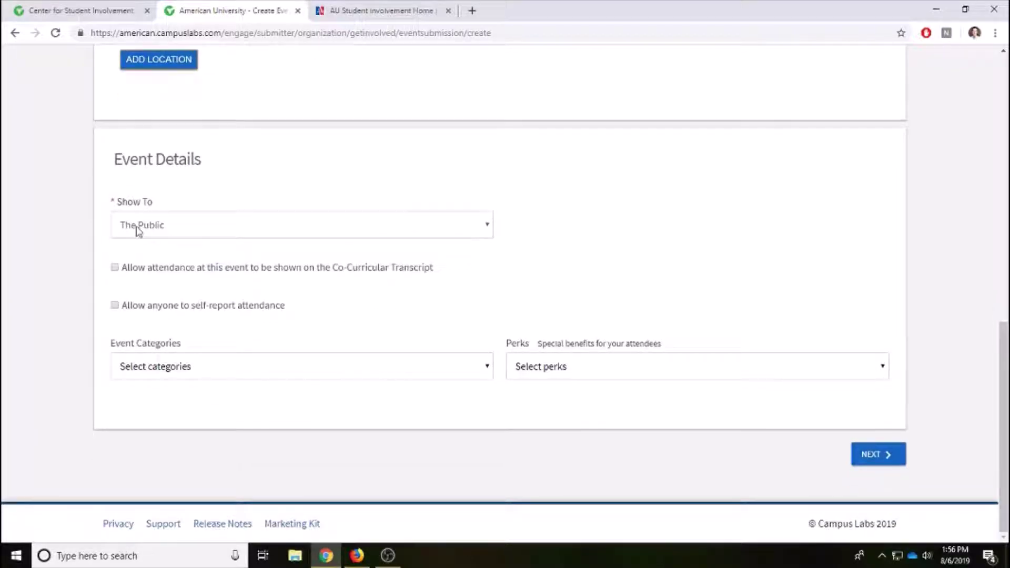
{"action": "left_click", "coordinate": [174, 232]}
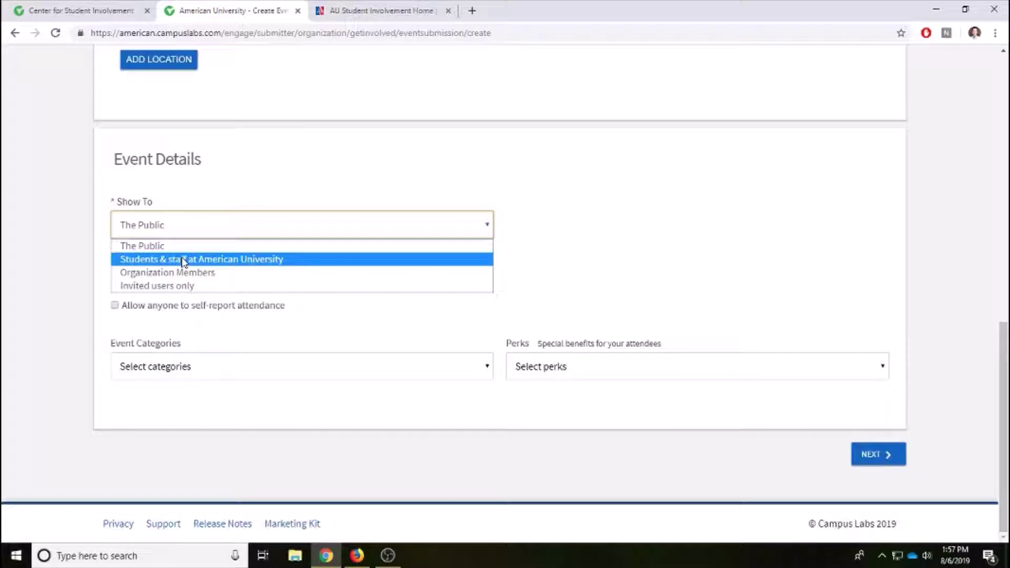
{"action": "left_click", "coordinate": [163, 246]}
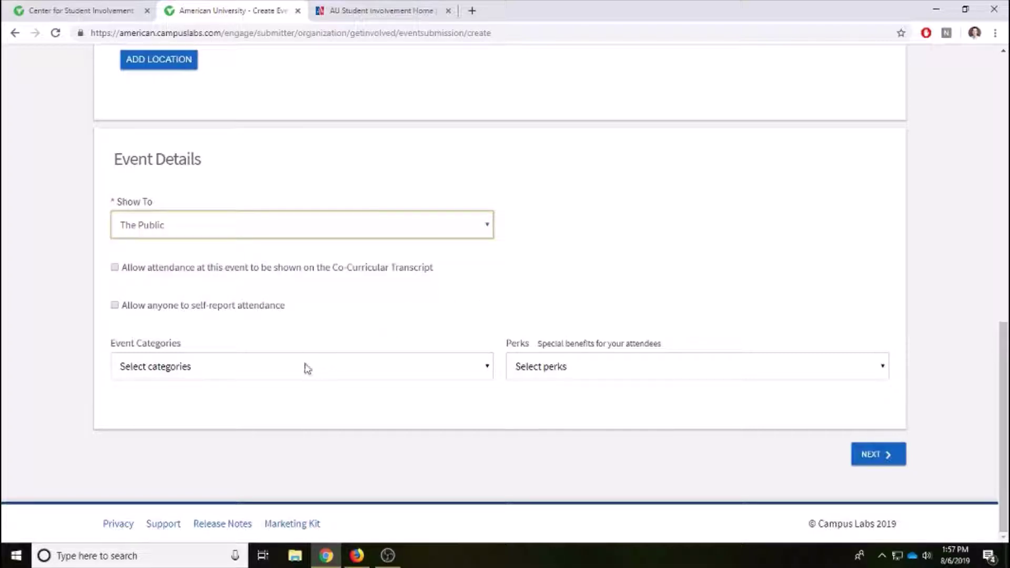
{"action": "left_click", "coordinate": [309, 321]}
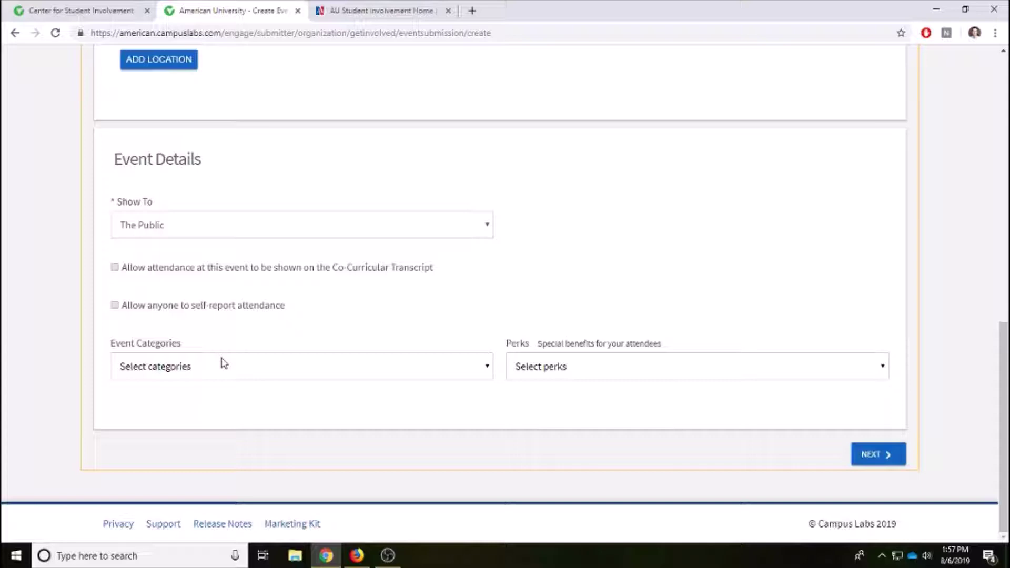
Look through the event categories and assign the Community category to the event
{"action": "left_click", "coordinate": [209, 374]}
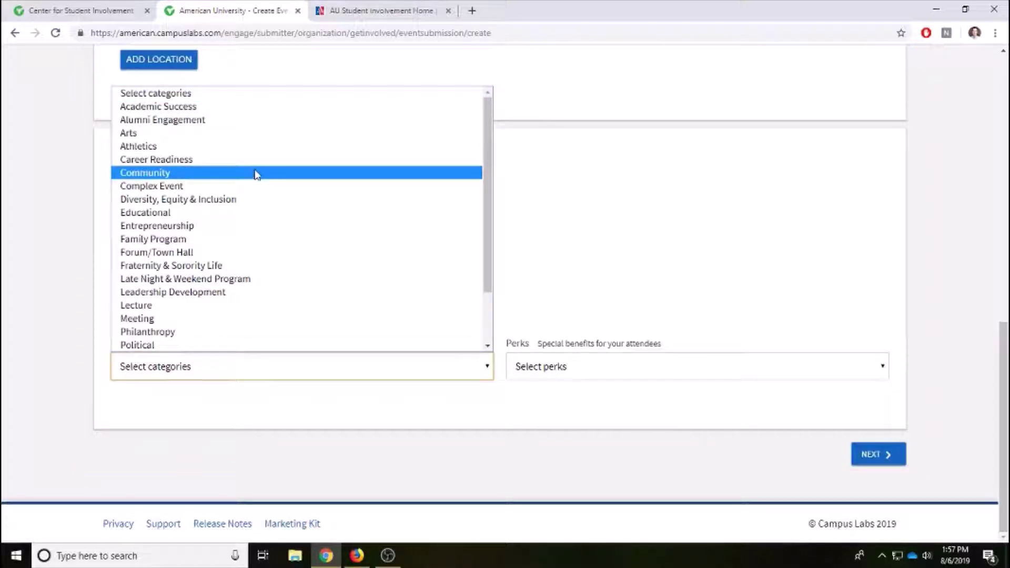
{"action": "scroll", "coordinate": [253, 181], "scroll_direction": "down", "scroll_amount": 2}
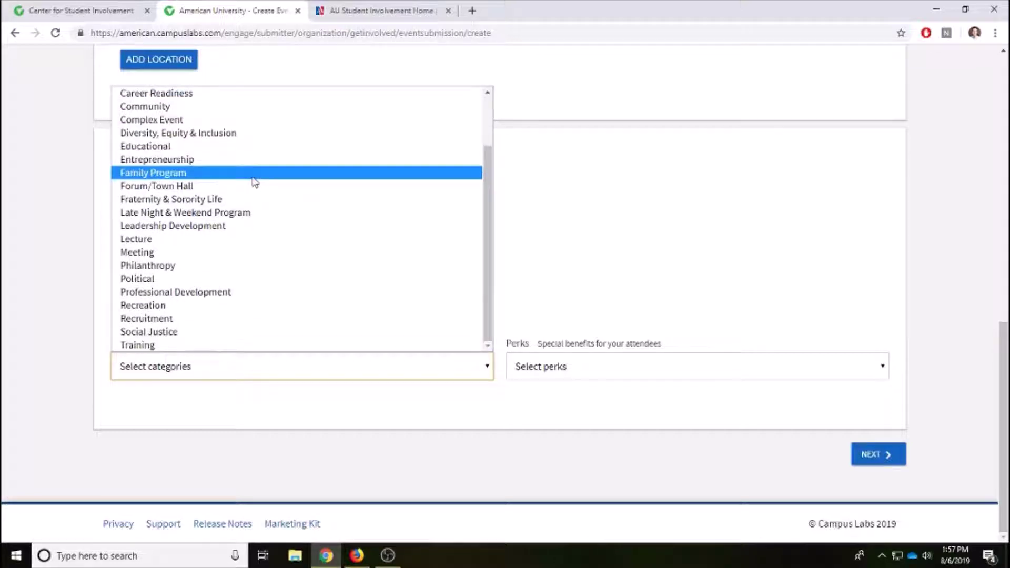
{"action": "scroll", "coordinate": [291, 185], "scroll_direction": "up", "scroll_amount": 2}
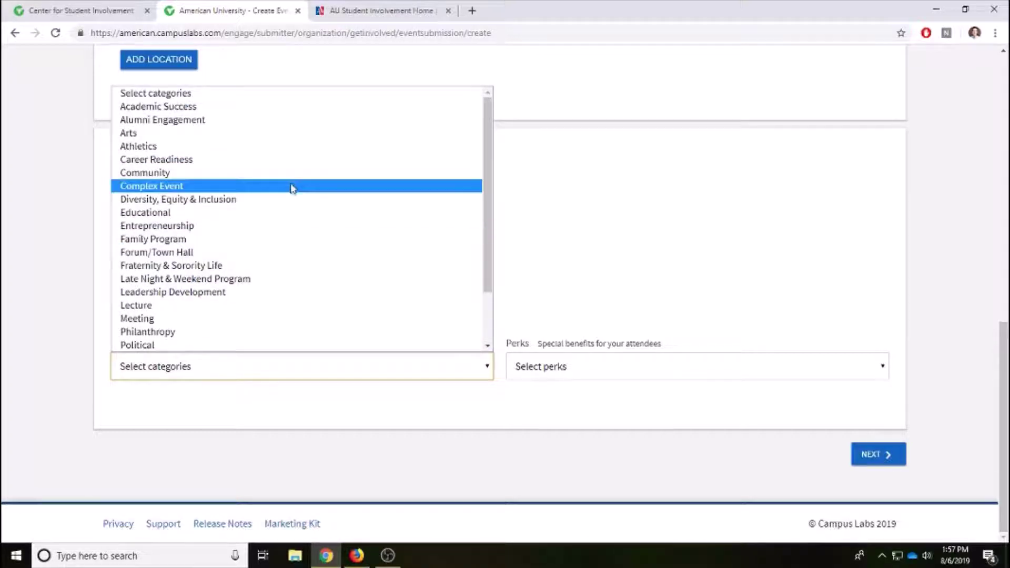
{"action": "scroll", "coordinate": [293, 188], "scroll_direction": "down", "scroll_amount": 2}
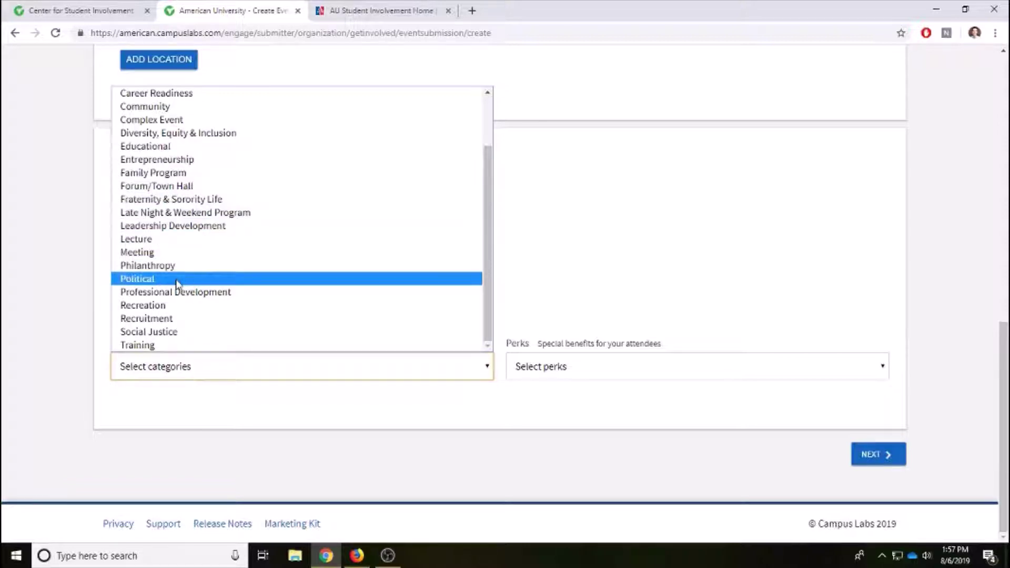
{"action": "scroll", "coordinate": [263, 252], "scroll_direction": "up", "scroll_amount": 2}
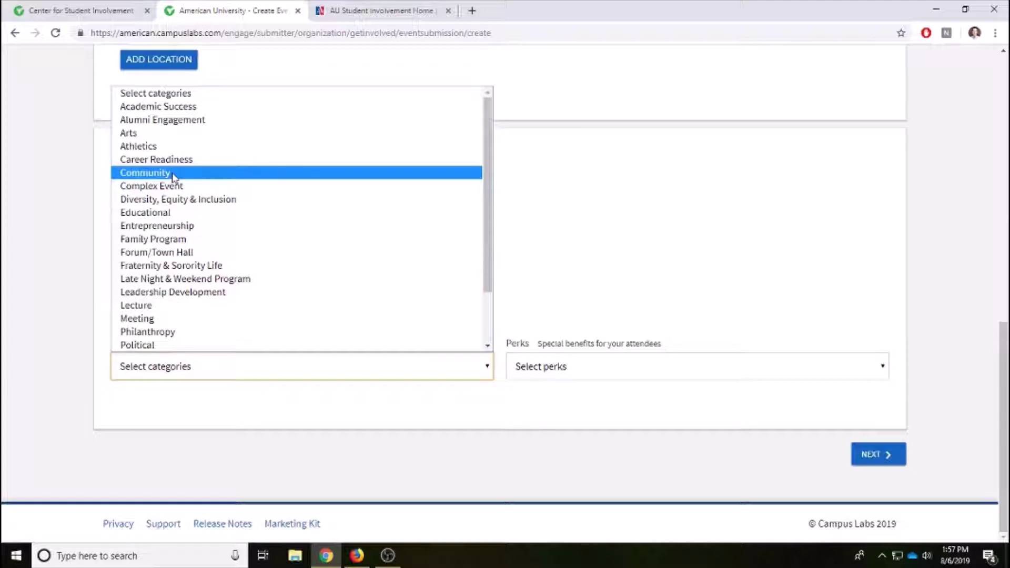
{"action": "left_click", "coordinate": [173, 177]}
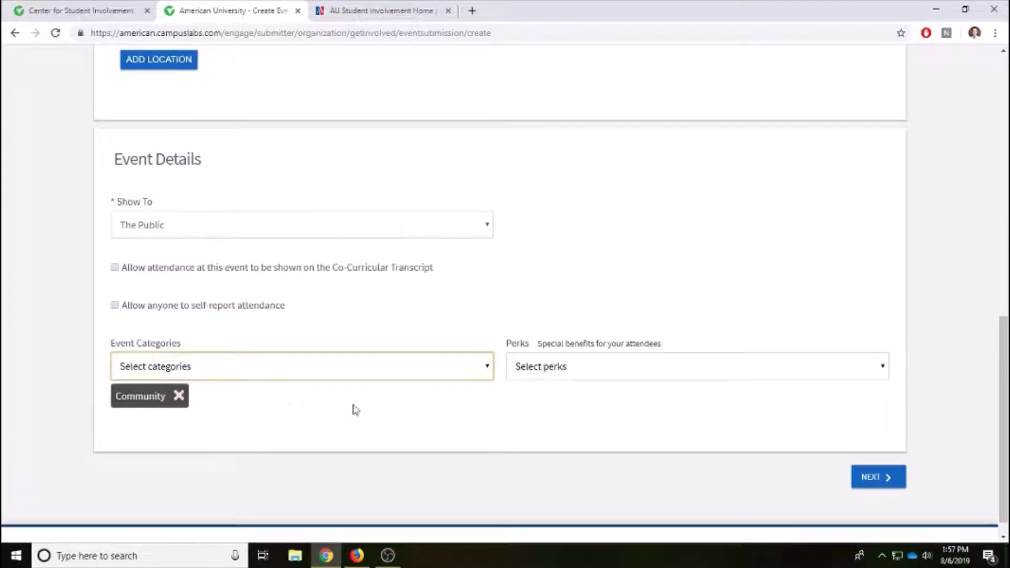
Add the Free Food perk to the event and continue to the RSVP settings
{"action": "left_click", "coordinate": [647, 372]}
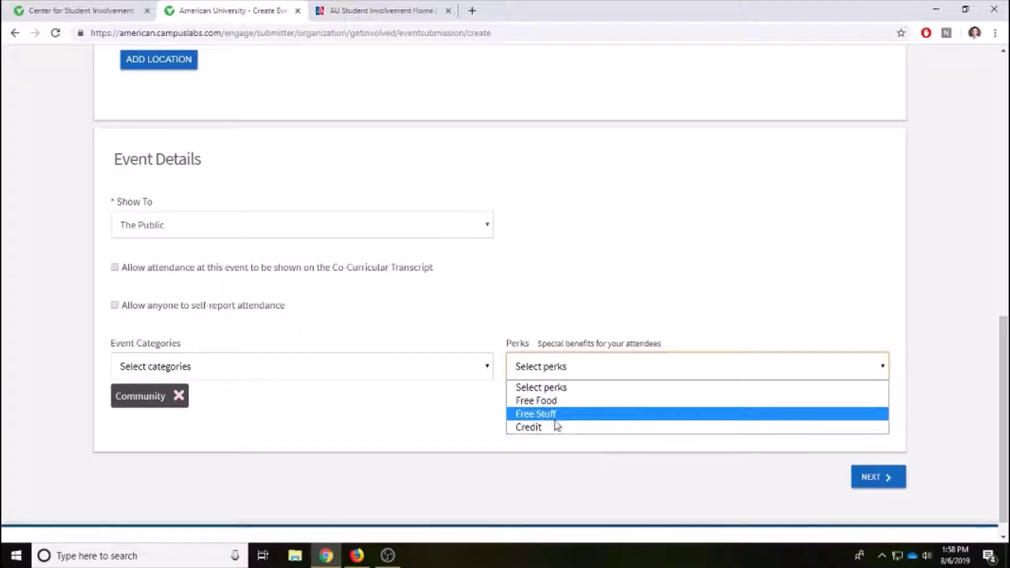
{"action": "left_click", "coordinate": [562, 405]}
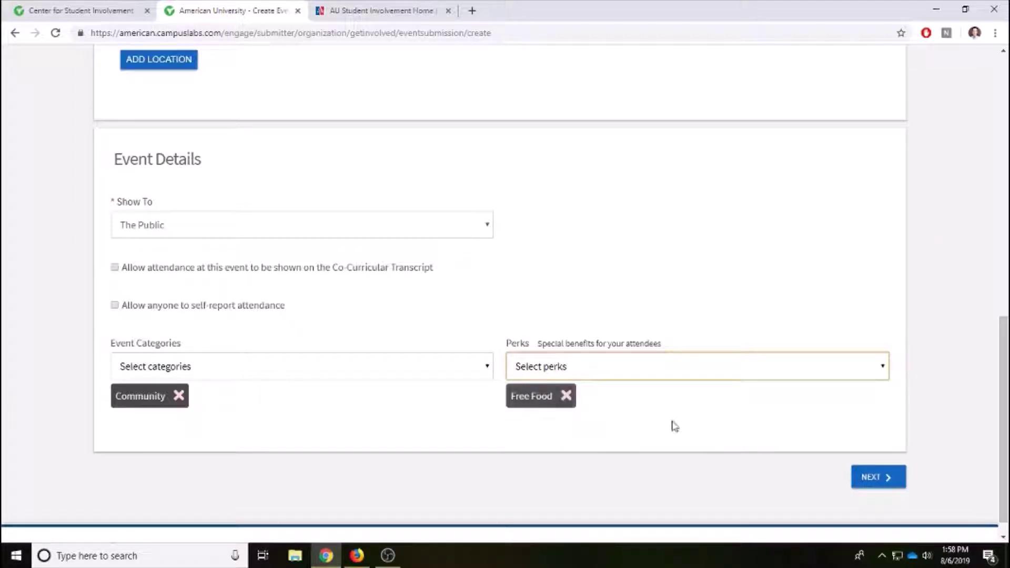
{"action": "left_click", "coordinate": [884, 478]}
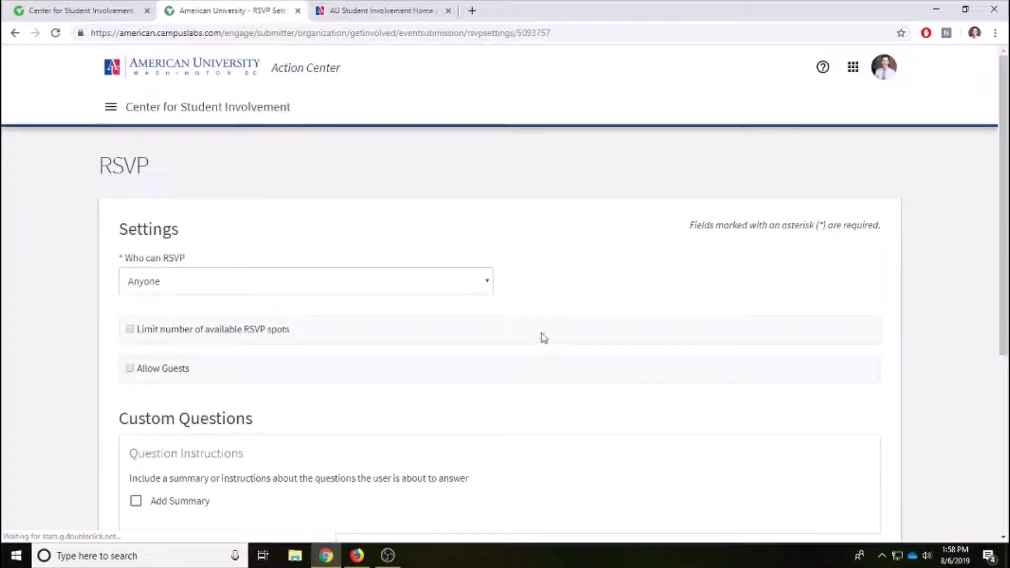
Allow Anyone to RSVP, leave the custom questions empty, and continue to the event cover photo
{"action": "scroll", "coordinate": [524, 253], "scroll_direction": "down", "scroll_amount": 1}
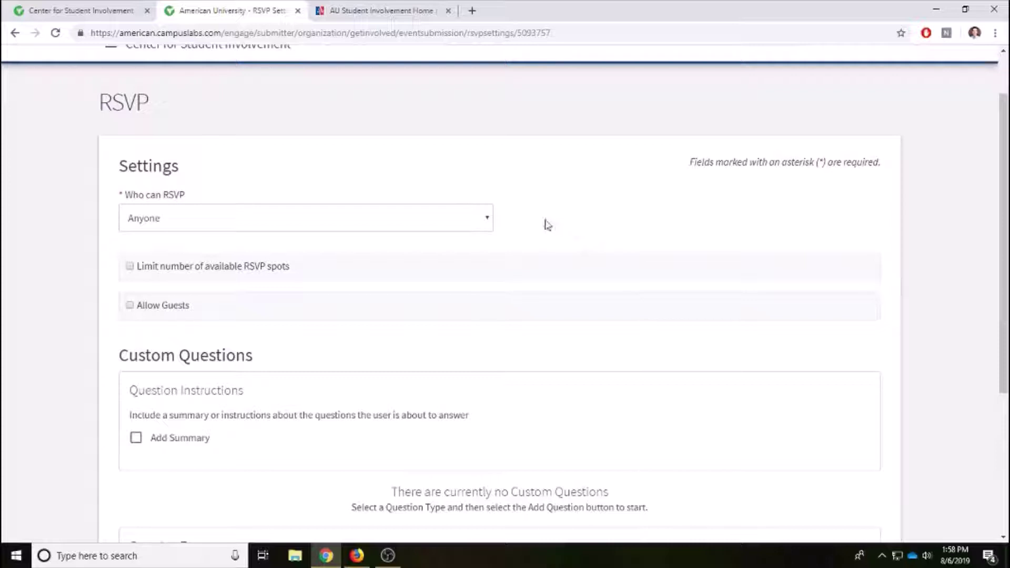
{"action": "scroll", "coordinate": [545, 224], "scroll_direction": "down", "scroll_amount": 1}
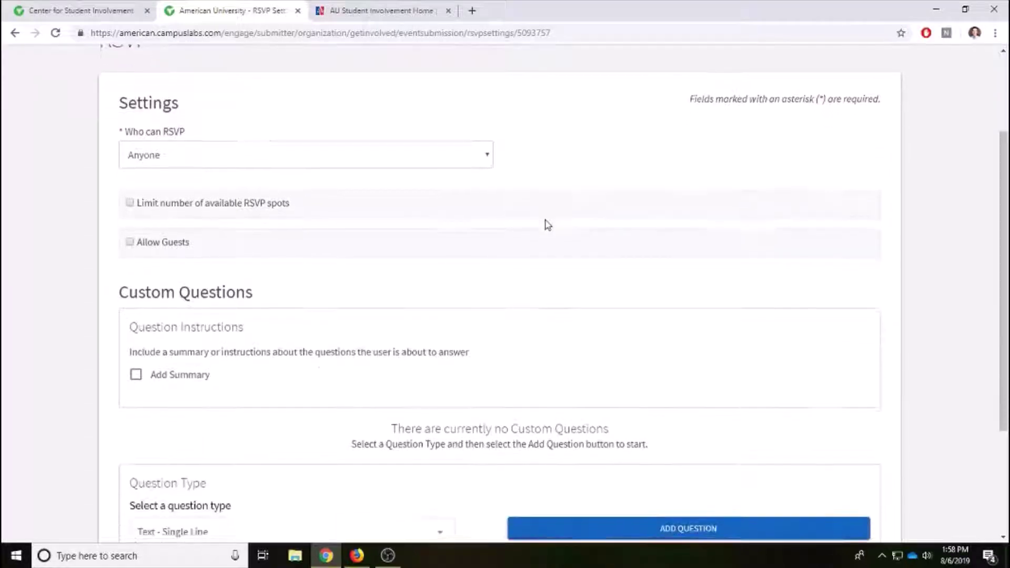
{"action": "left_click", "coordinate": [185, 160]}
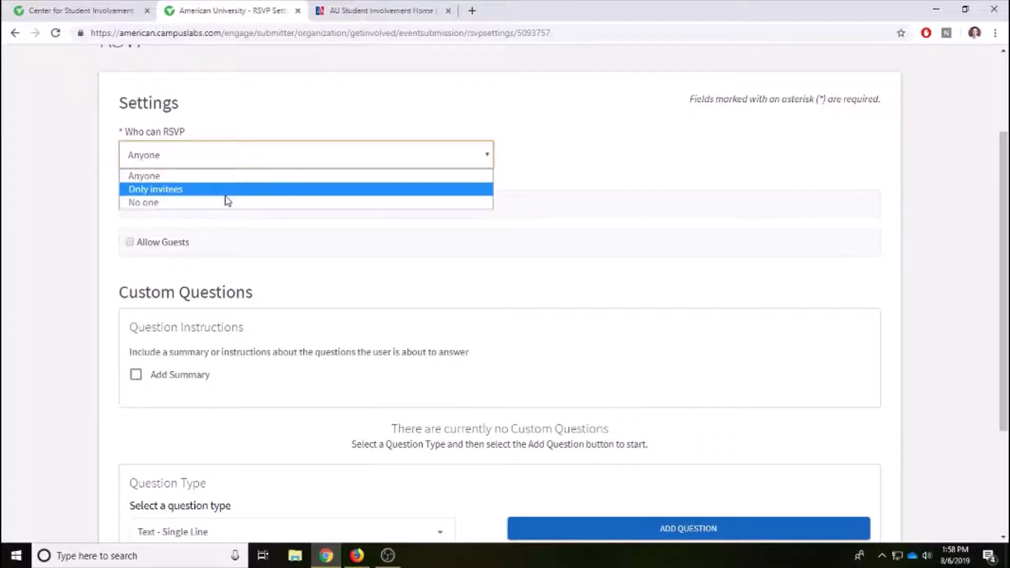
{"action": "left_click", "coordinate": [247, 176]}
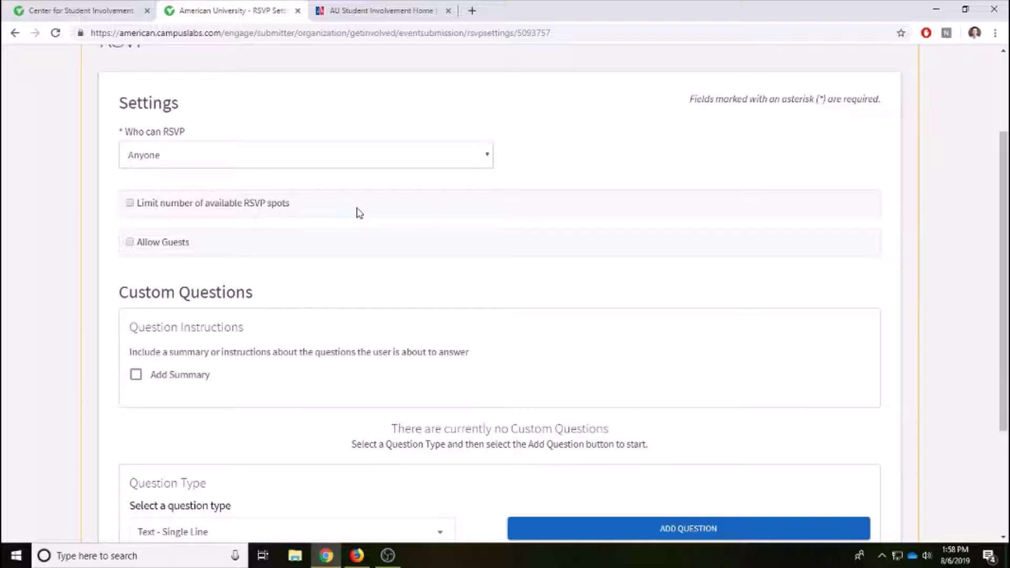
{"action": "scroll", "coordinate": [358, 216], "scroll_direction": "down", "scroll_amount": 3}
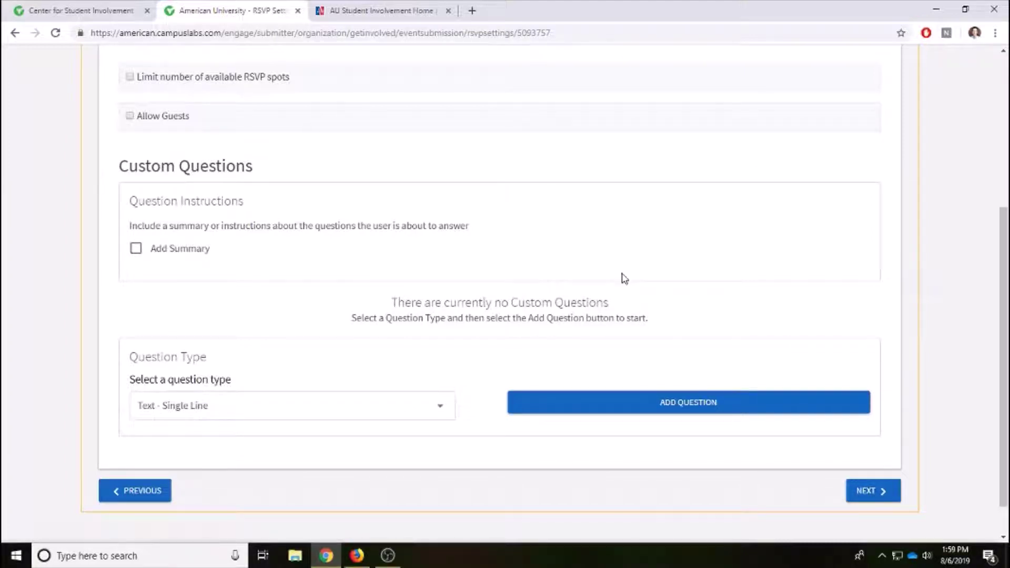
{"action": "scroll", "coordinate": [966, 384], "scroll_direction": "down", "scroll_amount": 1}
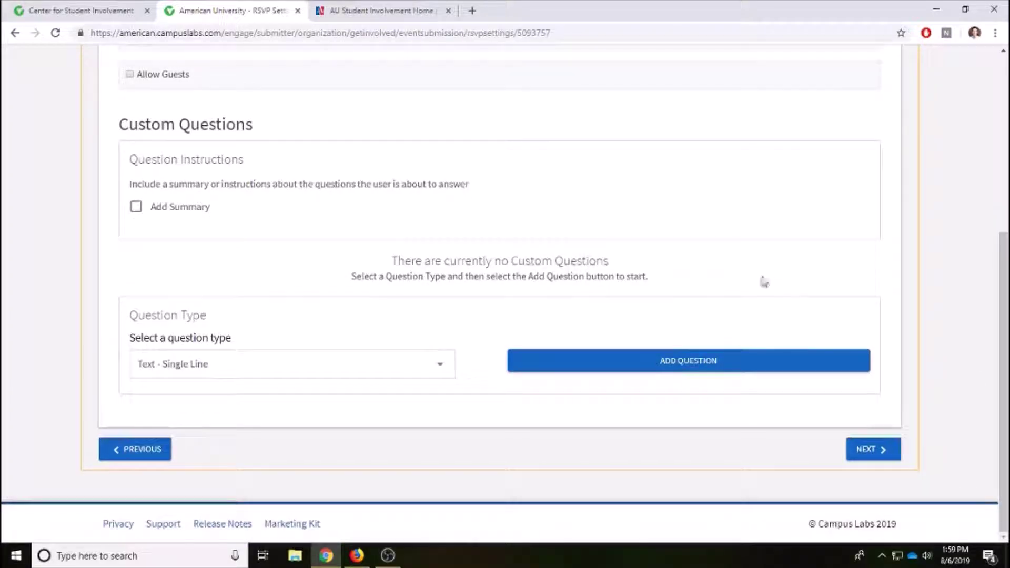
{"action": "left_click", "coordinate": [882, 455]}
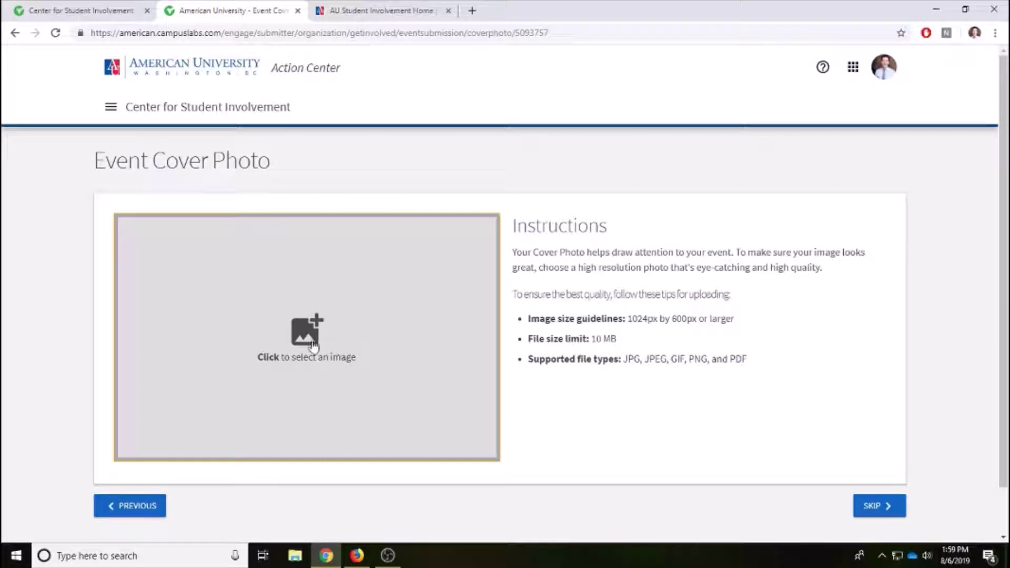
Upload "Bridge Garden Pop-Up promo.jpg" from the Engage Video Tutorials folder as the event cover photo
{"action": "left_click", "coordinate": [303, 338]}
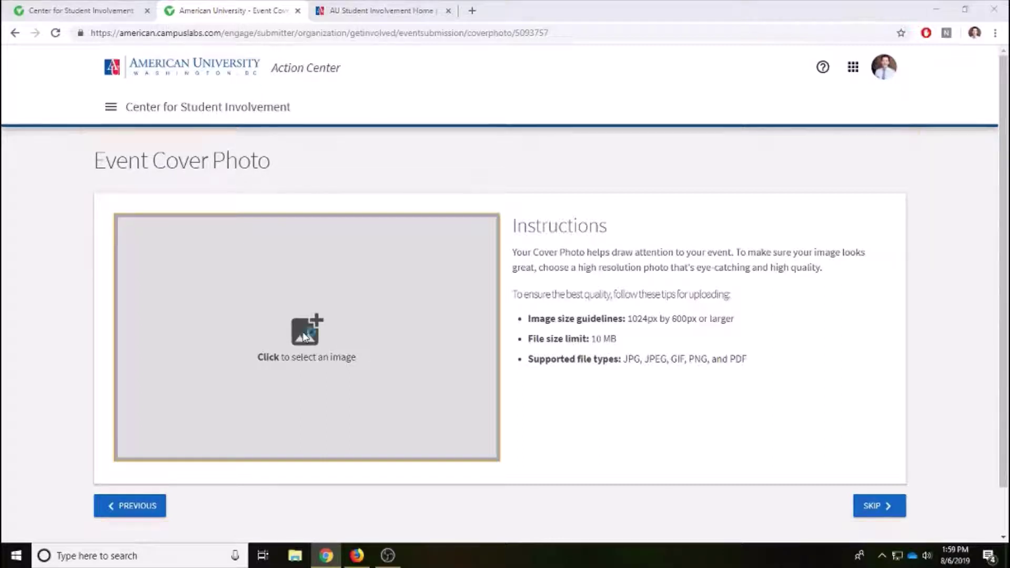
{"action": "left_click", "coordinate": [228, 109]}
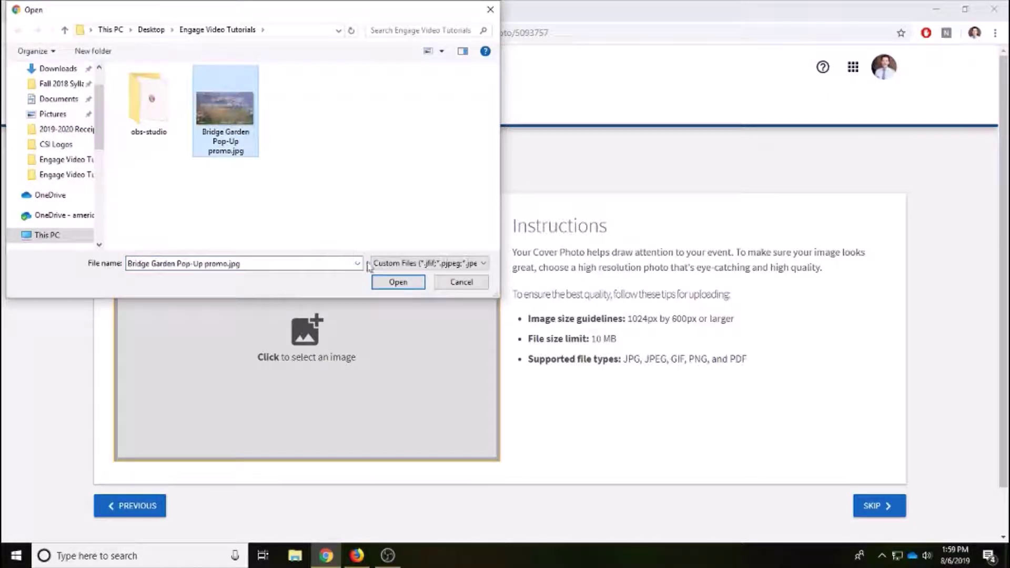
{"action": "left_click", "coordinate": [388, 282]}
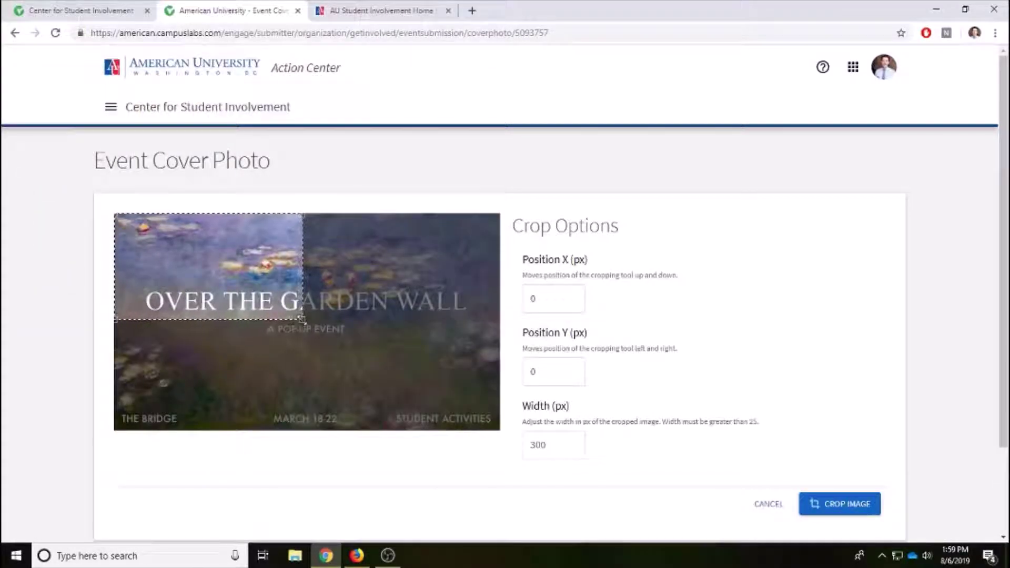
Enlarge the crop area to cover the whole promo image, about 612 px wide, and crop the cover photo
{"action": "left_click_drag", "start_coordinate": [436, 395], "coordinate": [503, 441]}
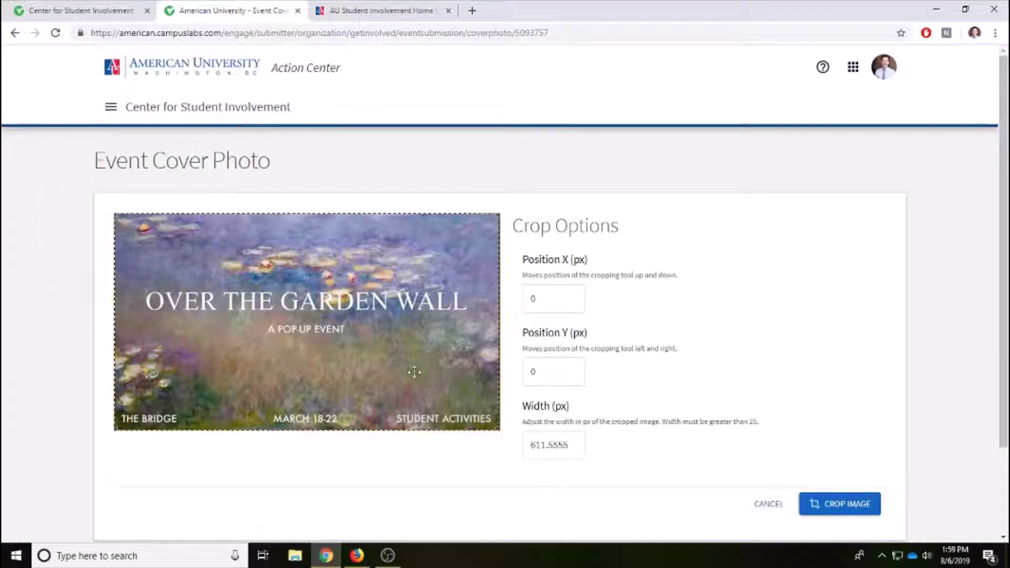
{"action": "left_click_drag", "start_coordinate": [415, 371], "coordinate": [418, 369]}
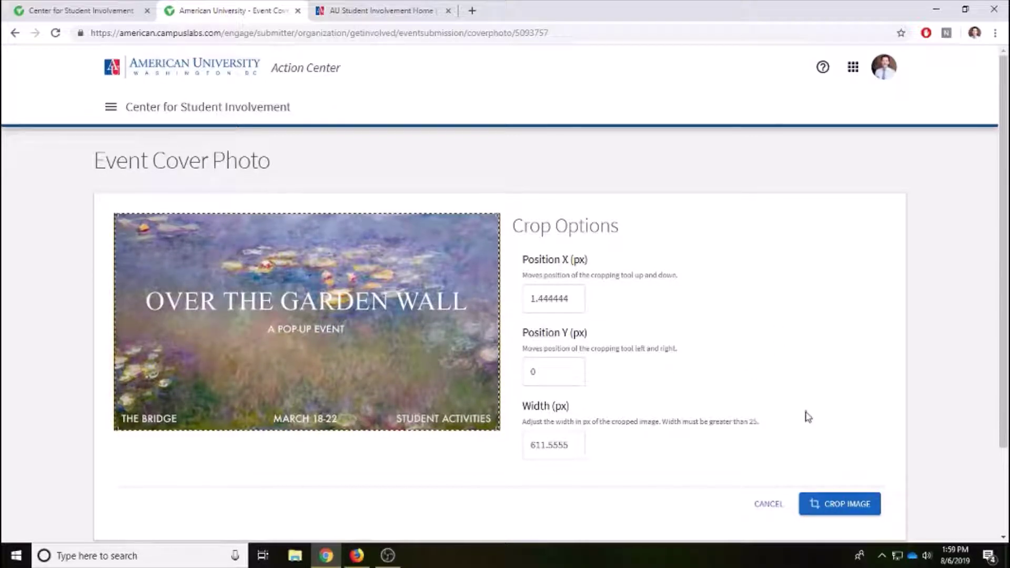
{"action": "left_click", "coordinate": [825, 505]}
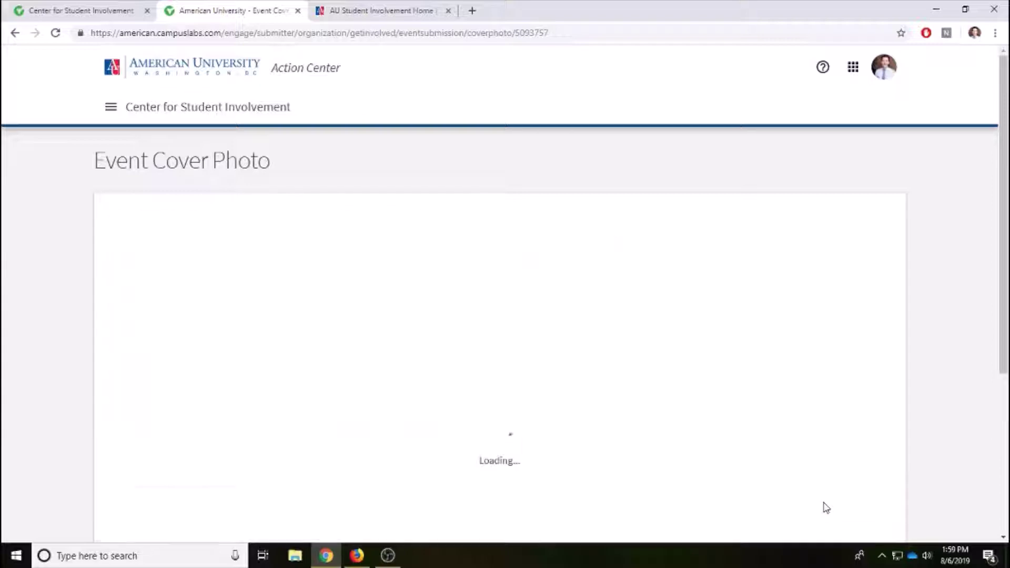
{"action": "scroll", "coordinate": [903, 235], "scroll_direction": "down", "scroll_amount": 3}
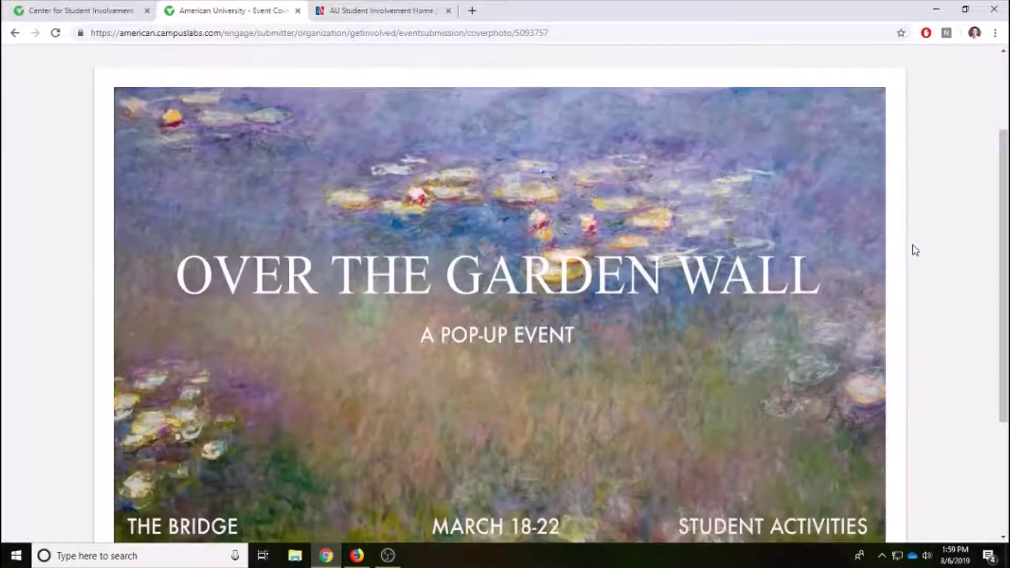
Accept the cropped cover photo and continue the event submission to the custom fields instead of skipping them
{"action": "scroll", "coordinate": [914, 248], "scroll_direction": "down", "scroll_amount": 1}
{"action": "scroll", "coordinate": [937, 248], "scroll_direction": "down", "scroll_amount": 3}
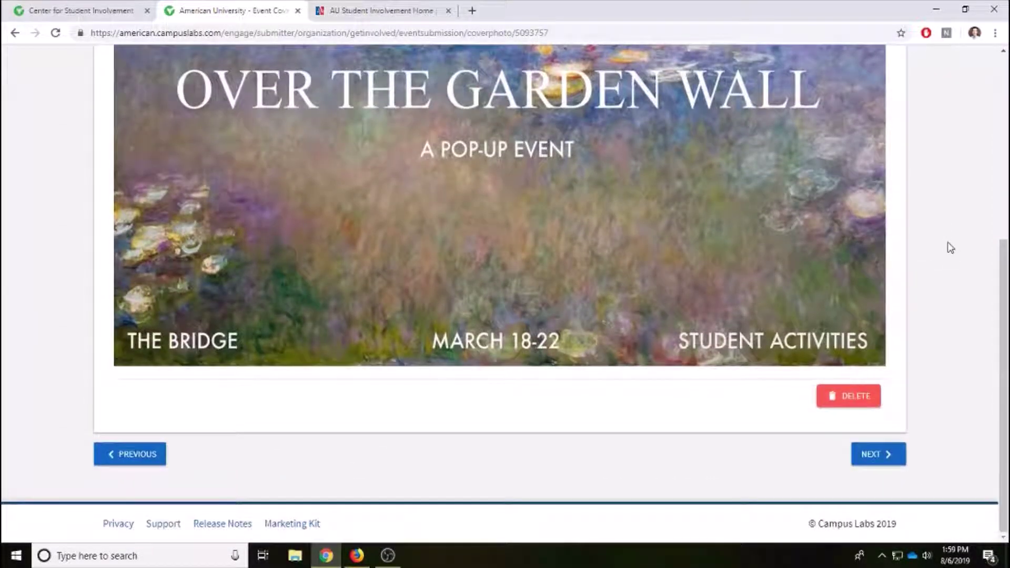
{"action": "left_click", "coordinate": [877, 460]}
{"action": "scroll", "coordinate": [924, 349], "scroll_direction": "up", "scroll_amount": 1}
{"action": "scroll", "coordinate": [924, 350], "scroll_direction": "down", "scroll_amount": 1}
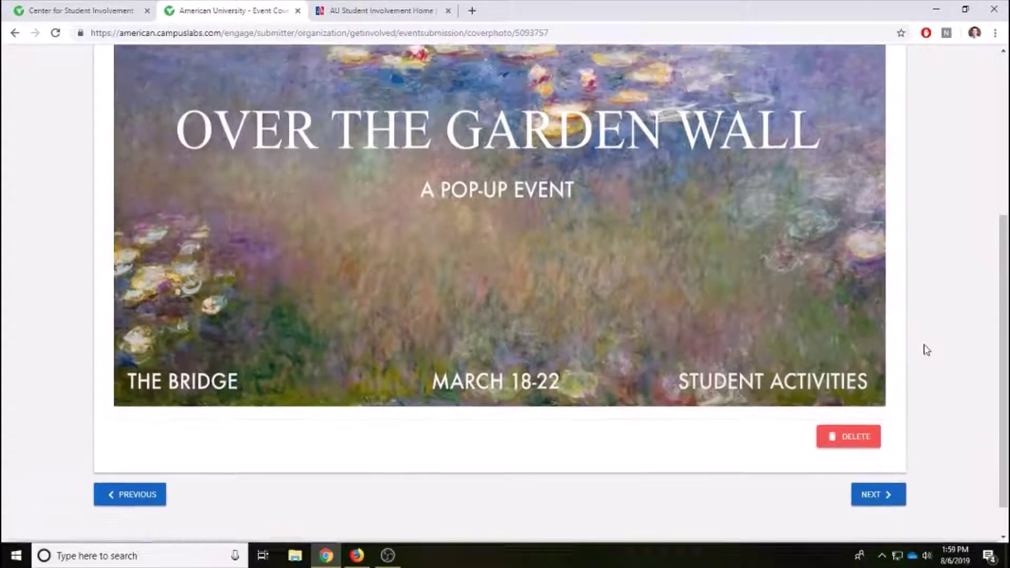
{"action": "left_click", "coordinate": [882, 457]}
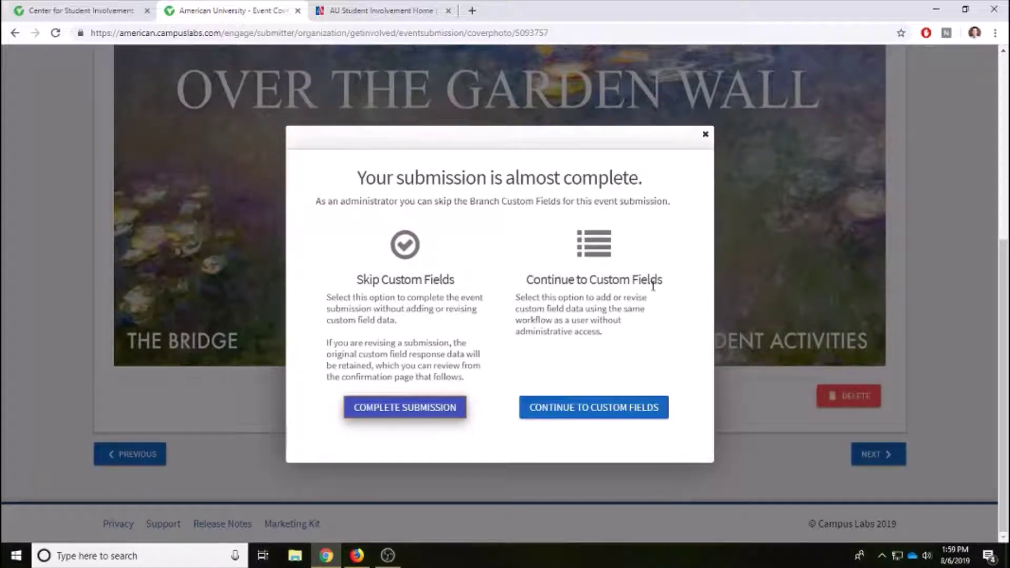
{"action": "left_click", "coordinate": [614, 408]}
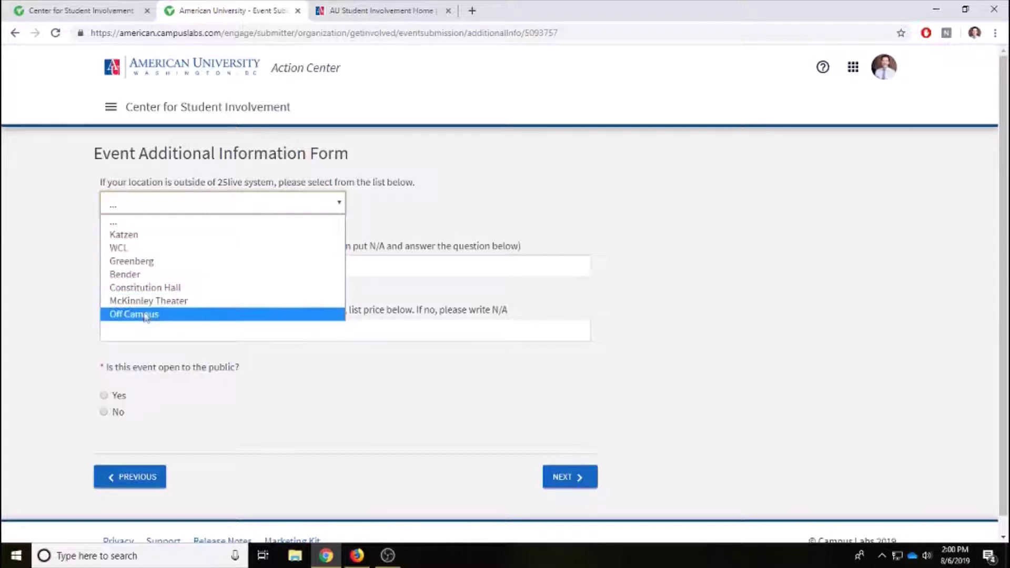
Leave the outside-25live location unselected and enter N/A for both the 25live confirmation and the attendance cost
{"action": "left_click", "coordinate": [384, 209]}
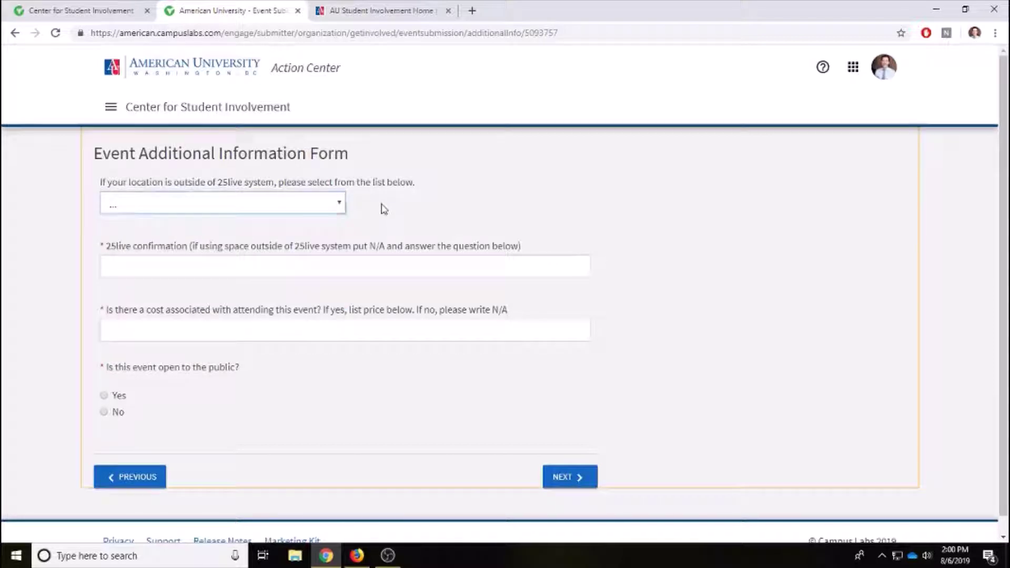
{"action": "left_click", "coordinate": [134, 264]}
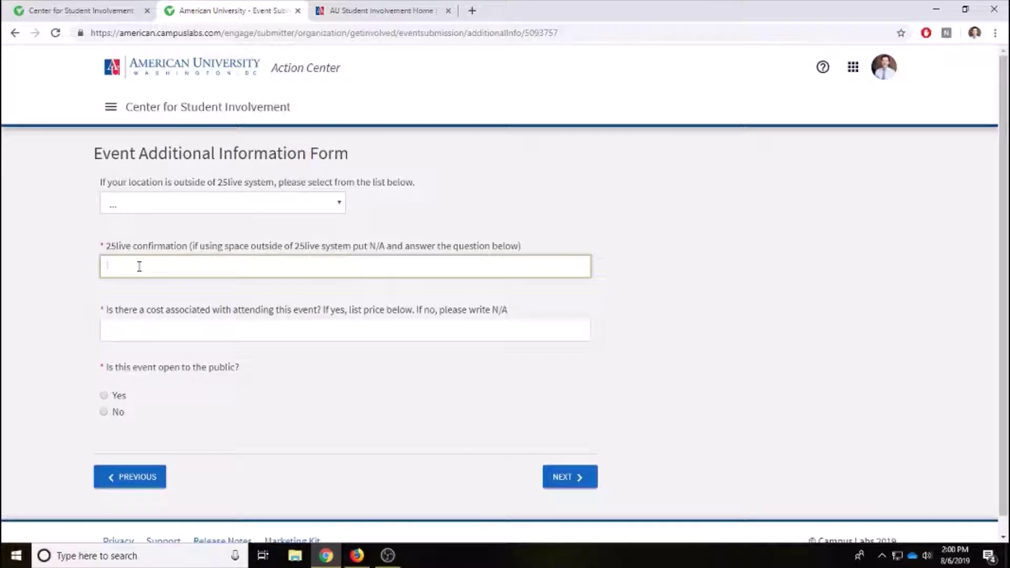
{"action": "type", "text": "N/A"}
{"action": "left_click", "coordinate": [137, 322]}
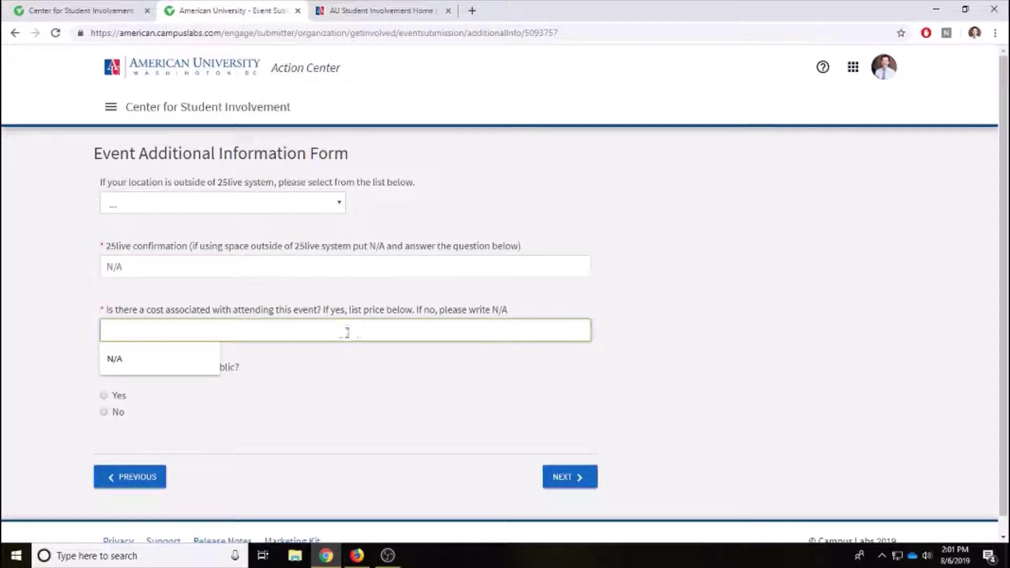
{"action": "left_click", "coordinate": [115, 360]}
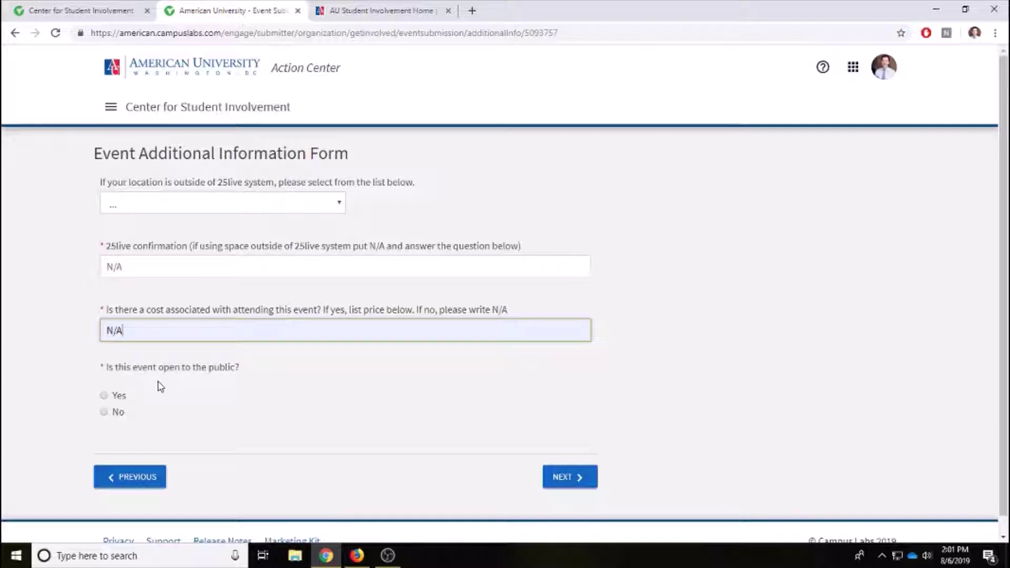
Answer Yes to the event being open to the public and continue to the additional questions
{"action": "left_click", "coordinate": [290, 438]}
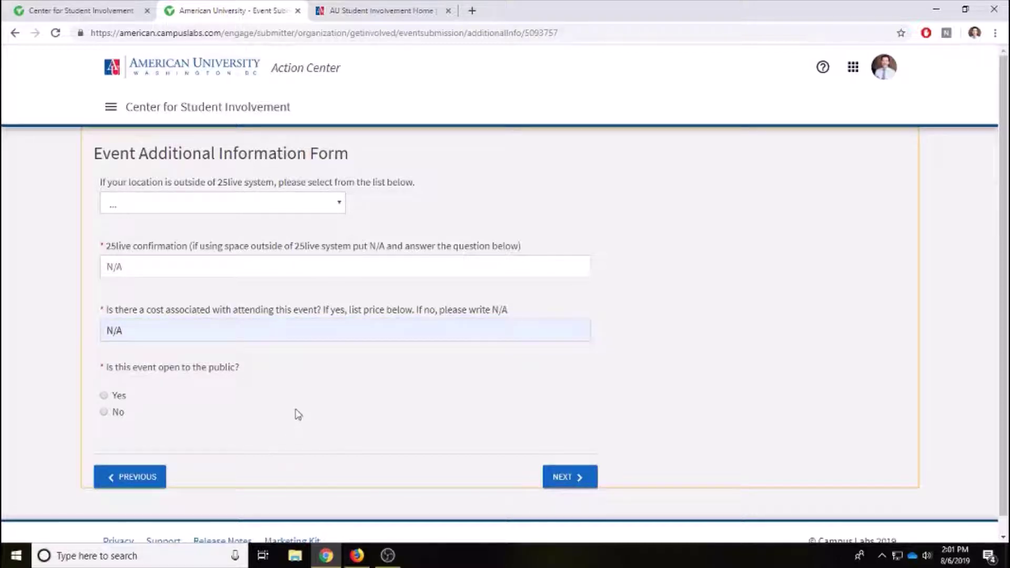
{"action": "left_click", "coordinate": [104, 396]}
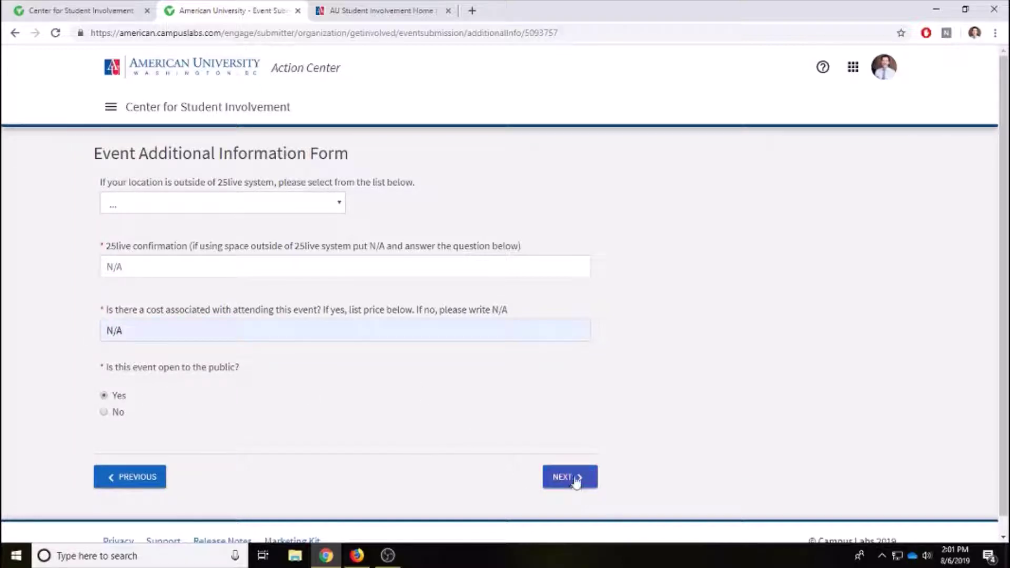
{"action": "left_click", "coordinate": [576, 479]}
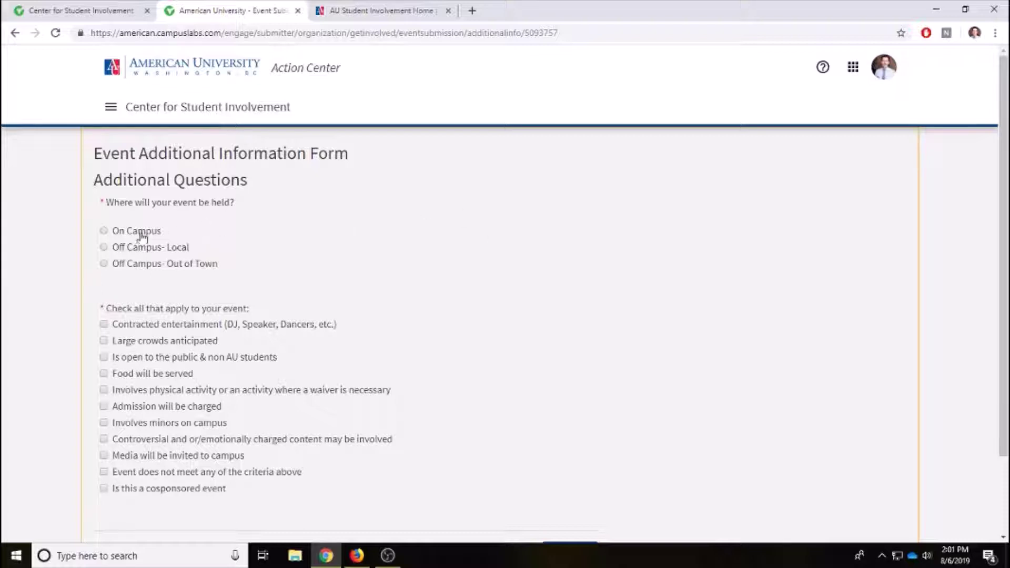
Set the event to be held On Campus, mark that food will be served, and continue to the submission review
{"action": "left_click", "coordinate": [104, 231]}
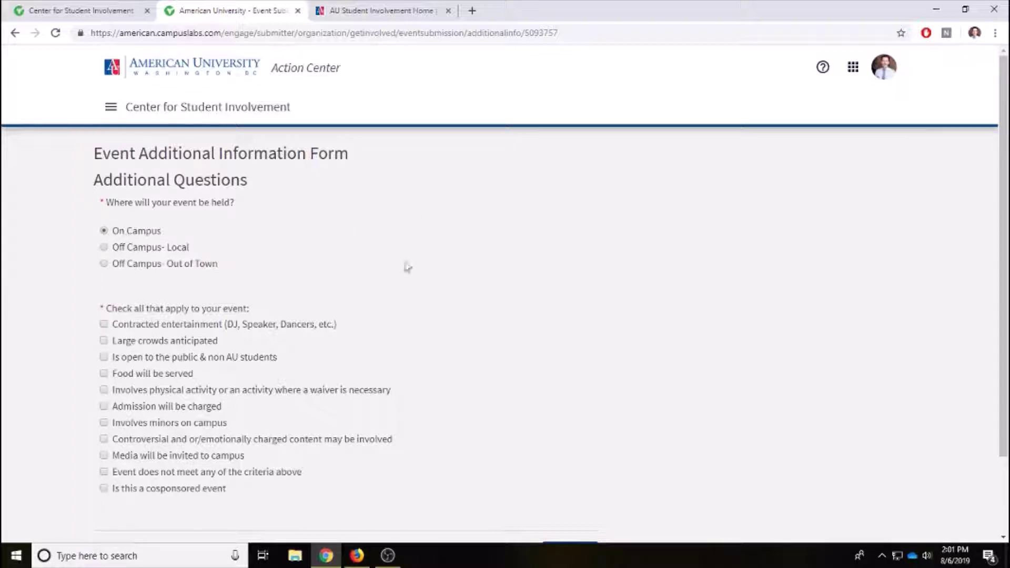
{"action": "scroll", "coordinate": [447, 271], "scroll_direction": "down", "scroll_amount": 2}
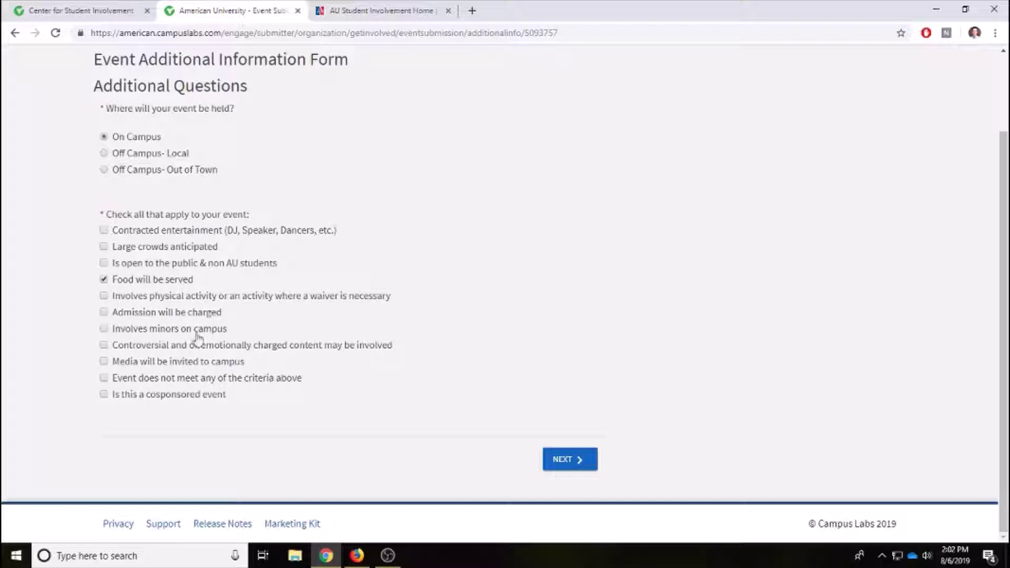
{"action": "left_click", "coordinate": [575, 465]}
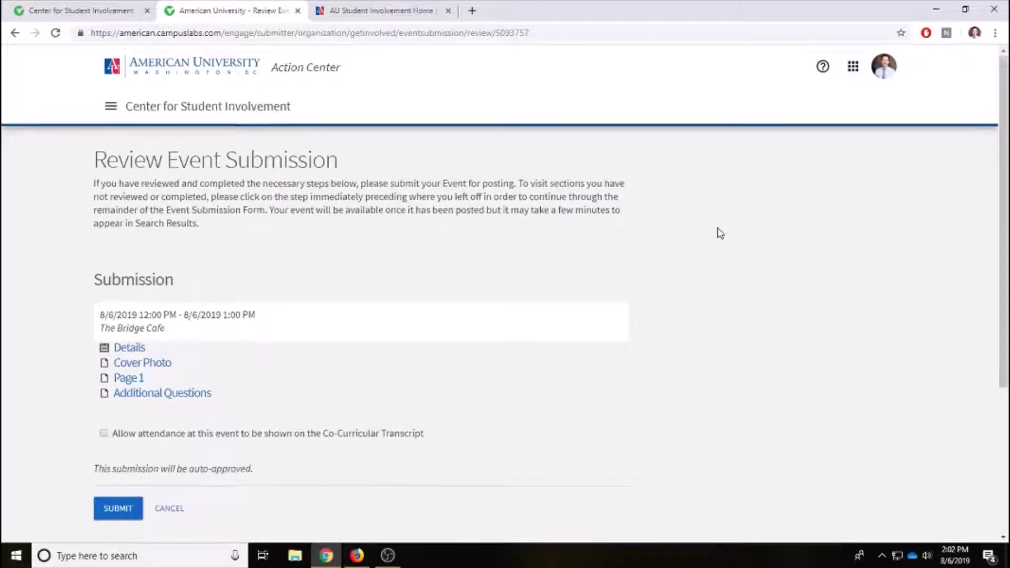
Review the event submission, leave Co-Curricular Transcript attendance unchecked, and submit the event
{"action": "scroll", "coordinate": [718, 233], "scroll_direction": "down", "scroll_amount": 1}
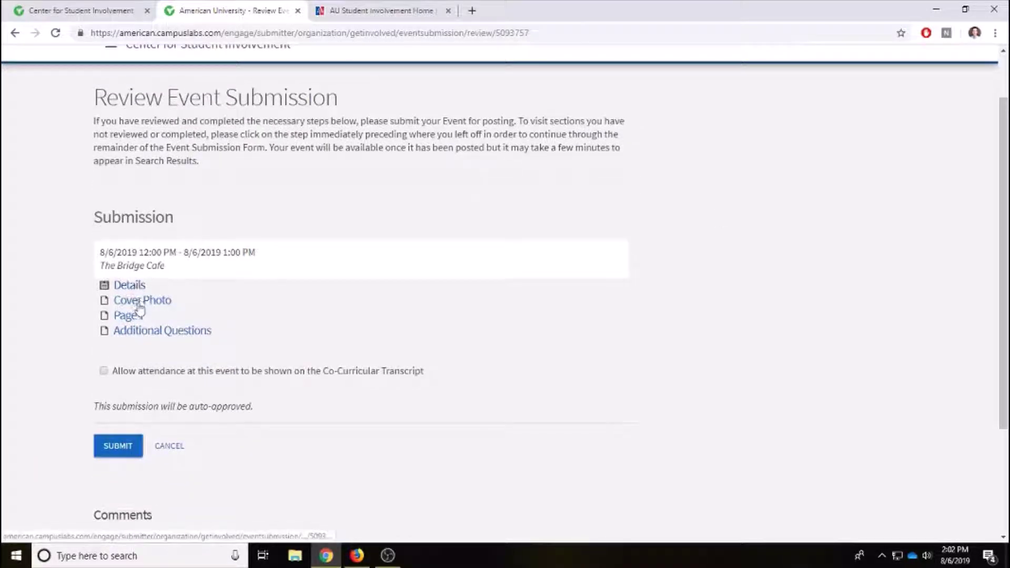
{"action": "scroll", "coordinate": [661, 295], "scroll_direction": "down", "scroll_amount": 2}
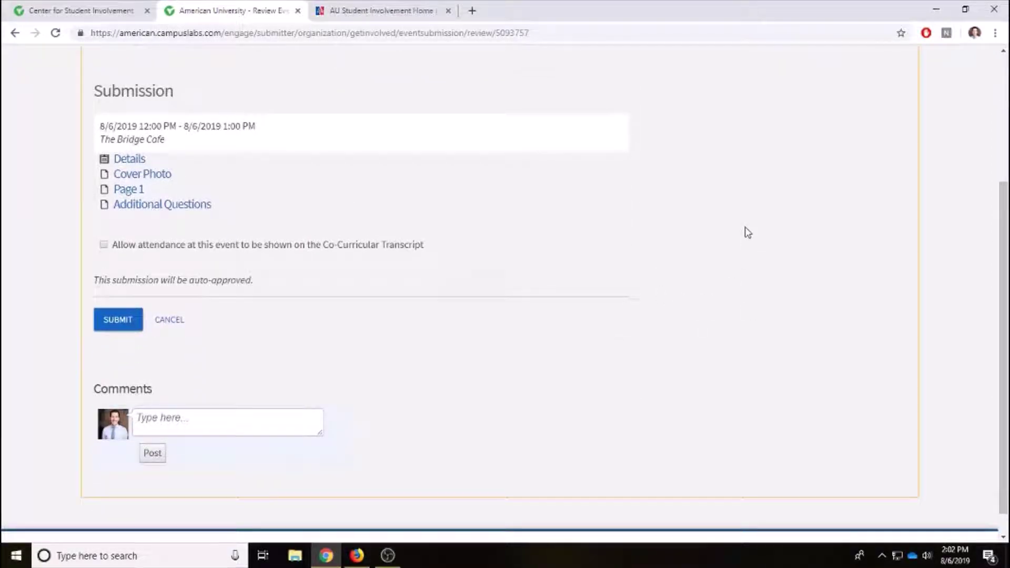
{"action": "scroll", "coordinate": [747, 236], "scroll_direction": "up", "scroll_amount": 1}
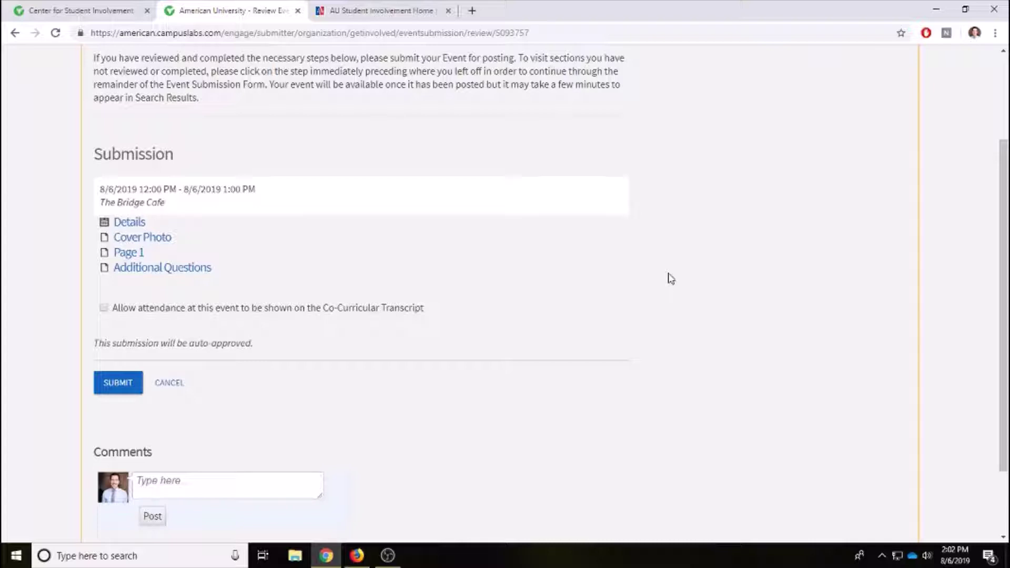
{"action": "left_click", "coordinate": [121, 383]}
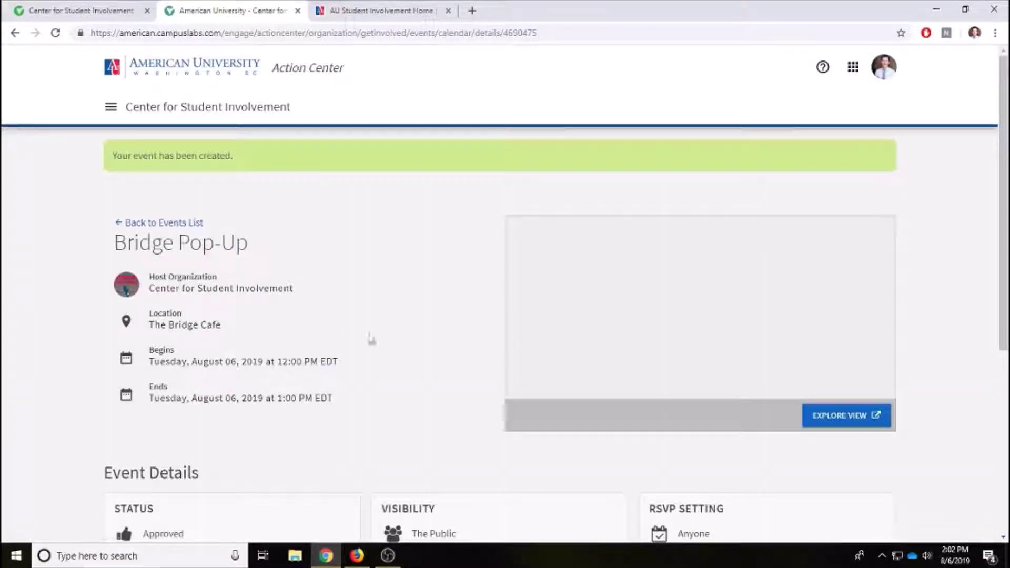
Look over the Bridge Pop-Up event's schedule, status, visibility, RSVP setting, attendance, cover photo and event actions
{"action": "scroll", "coordinate": [442, 300], "scroll_direction": "down", "scroll_amount": 1}
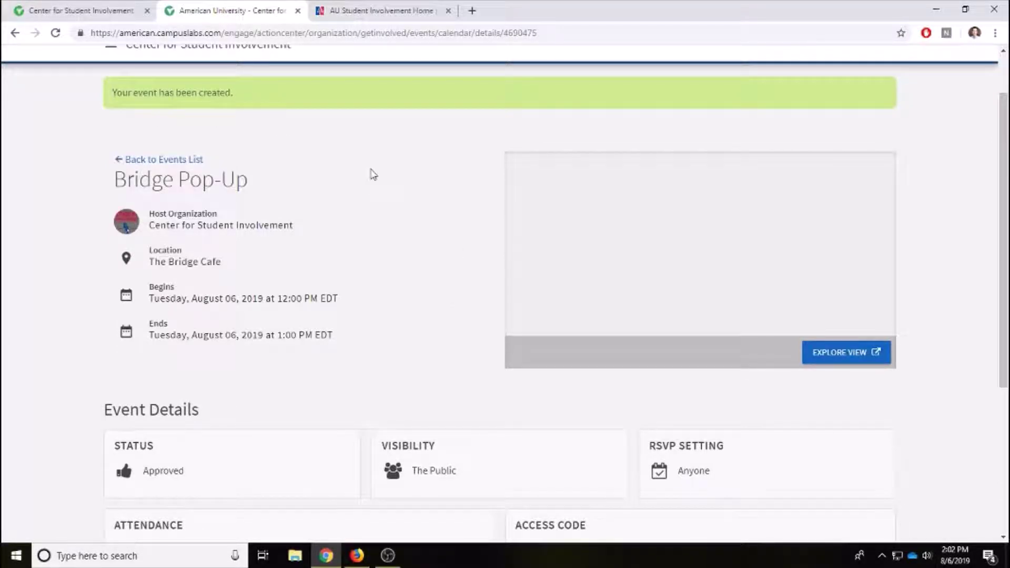
{"action": "scroll", "coordinate": [390, 219], "scroll_direction": "down", "scroll_amount": 4}
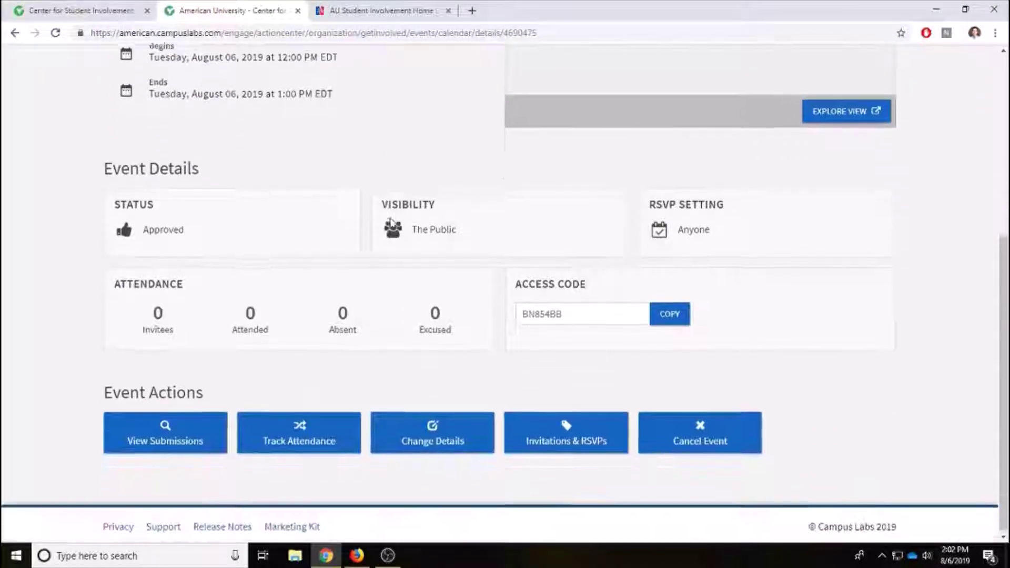
{"action": "scroll", "coordinate": [385, 129], "scroll_direction": "up", "scroll_amount": 3}
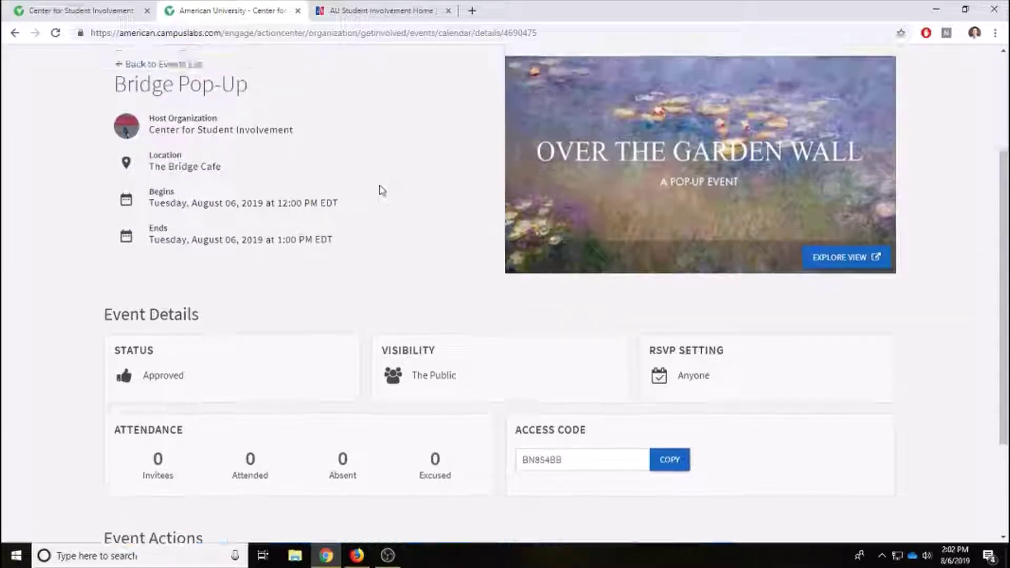
{"action": "scroll", "coordinate": [382, 190], "scroll_direction": "up", "scroll_amount": 2}
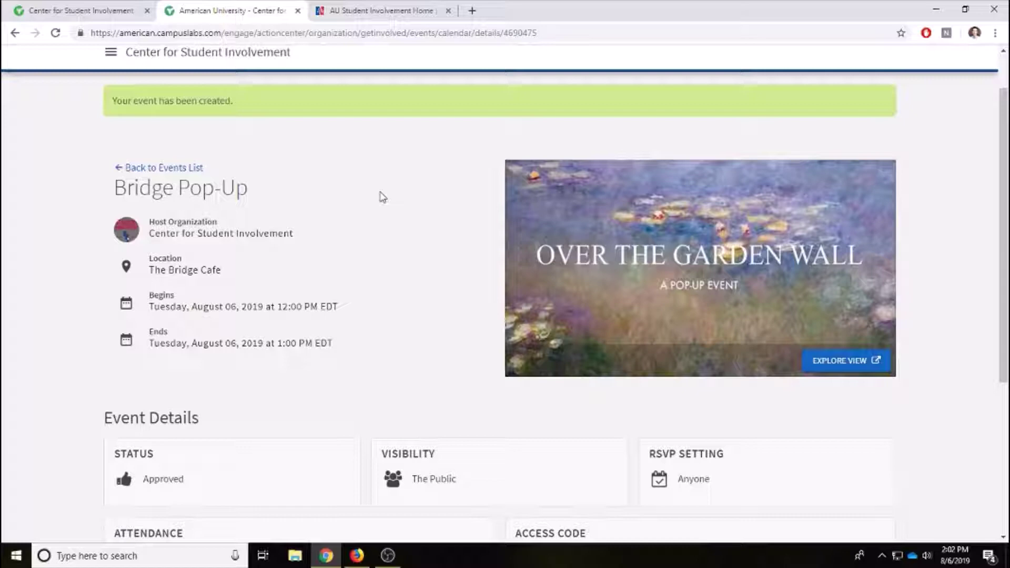
Switch to the AU Student Involvement website, open its Engage page, and look over the Engage tutorials and student leader information
{"action": "left_click", "coordinate": [368, 16]}
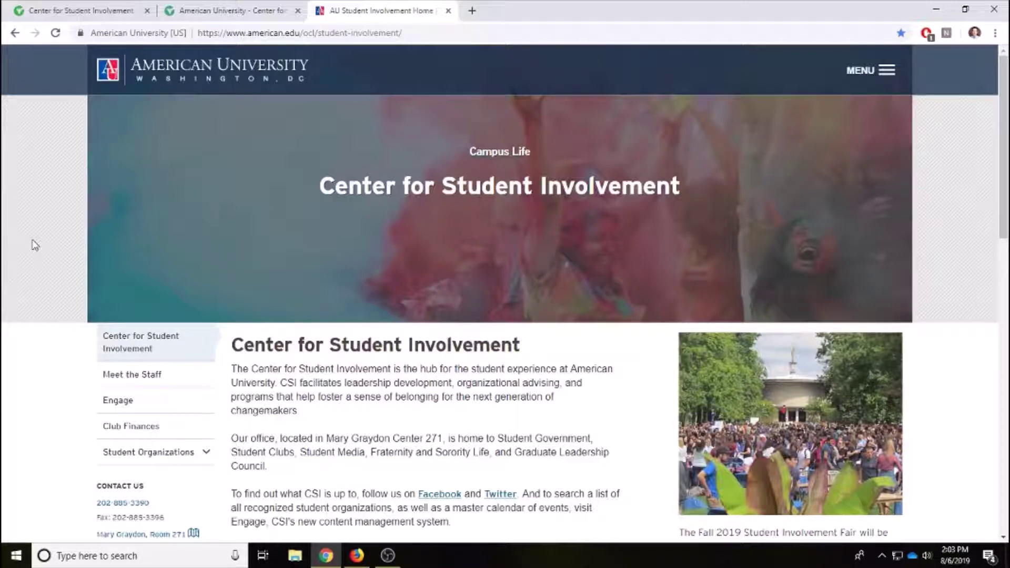
{"action": "left_click", "coordinate": [293, 34]}
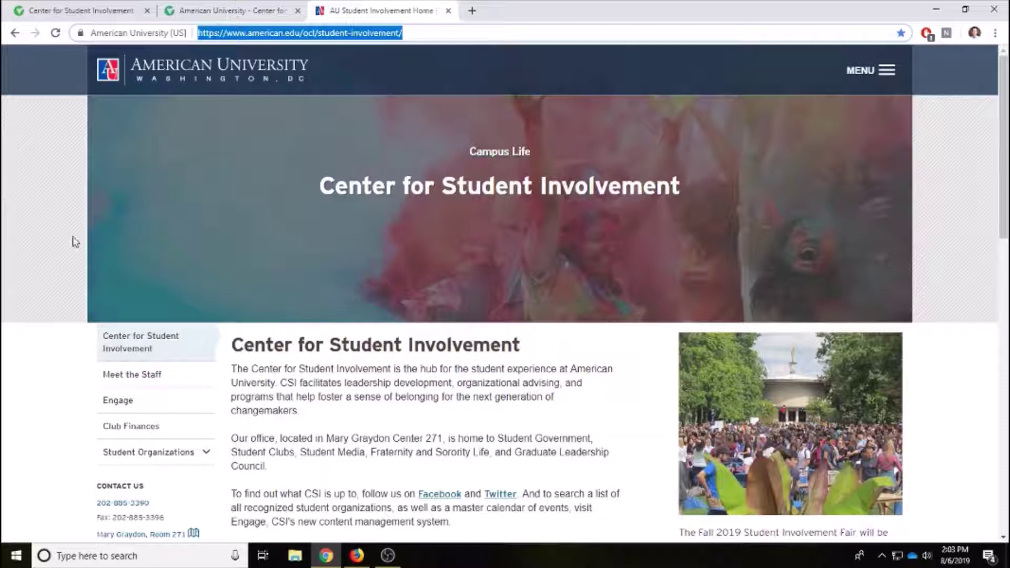
{"action": "scroll", "coordinate": [106, 284], "scroll_direction": "down", "scroll_amount": 1}
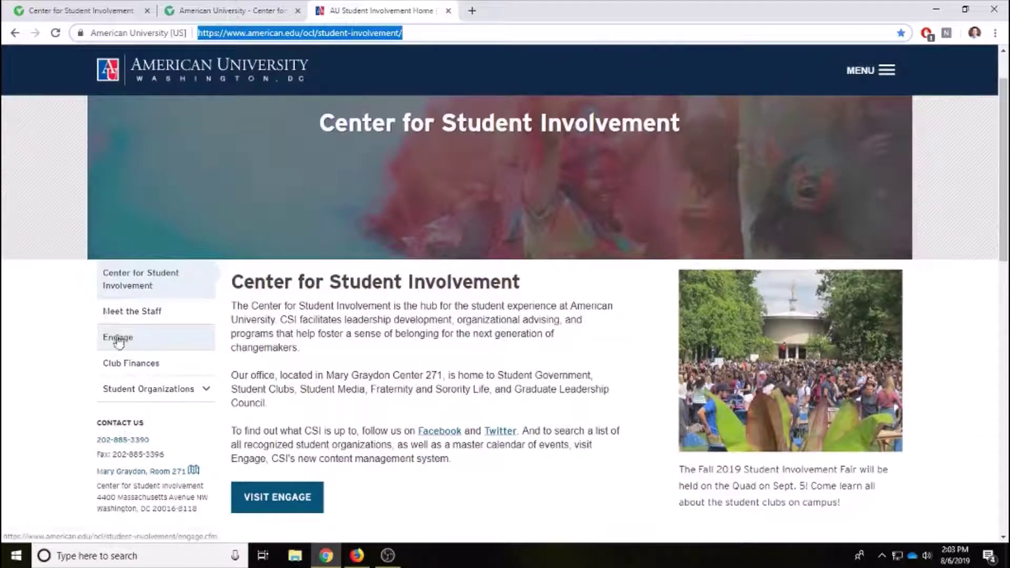
{"action": "left_click", "coordinate": [118, 339]}
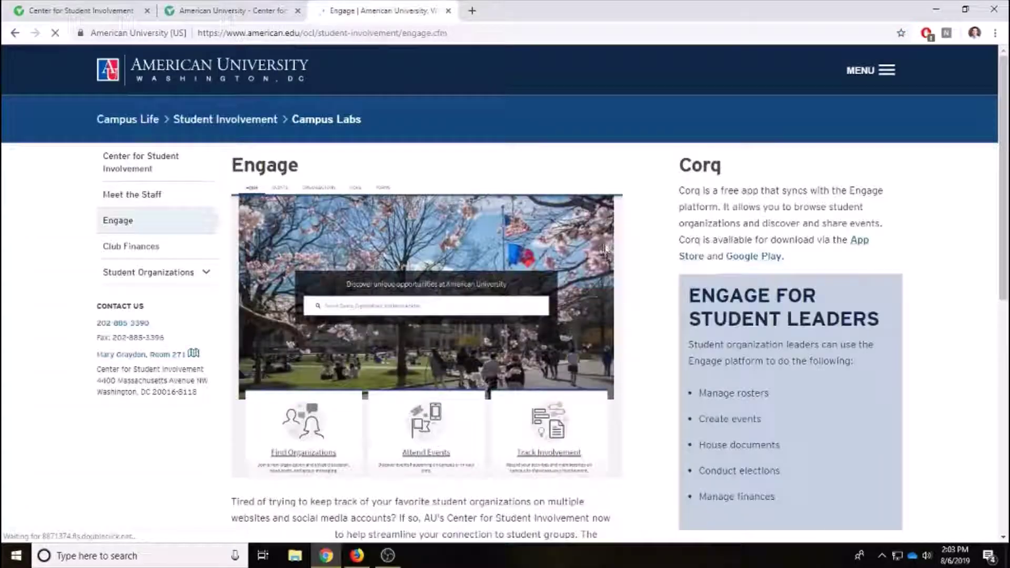
{"action": "scroll", "coordinate": [610, 243], "scroll_direction": "down", "scroll_amount": 4}
{"action": "scroll", "coordinate": [632, 254], "scroll_direction": "down", "scroll_amount": 2}
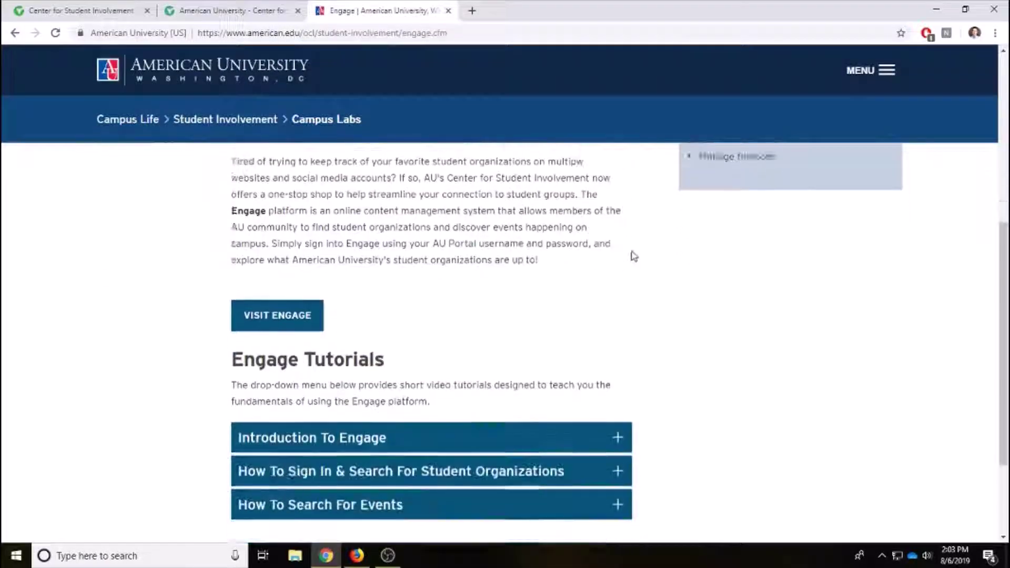
{"action": "scroll", "coordinate": [639, 260], "scroll_direction": "up", "scroll_amount": 4}
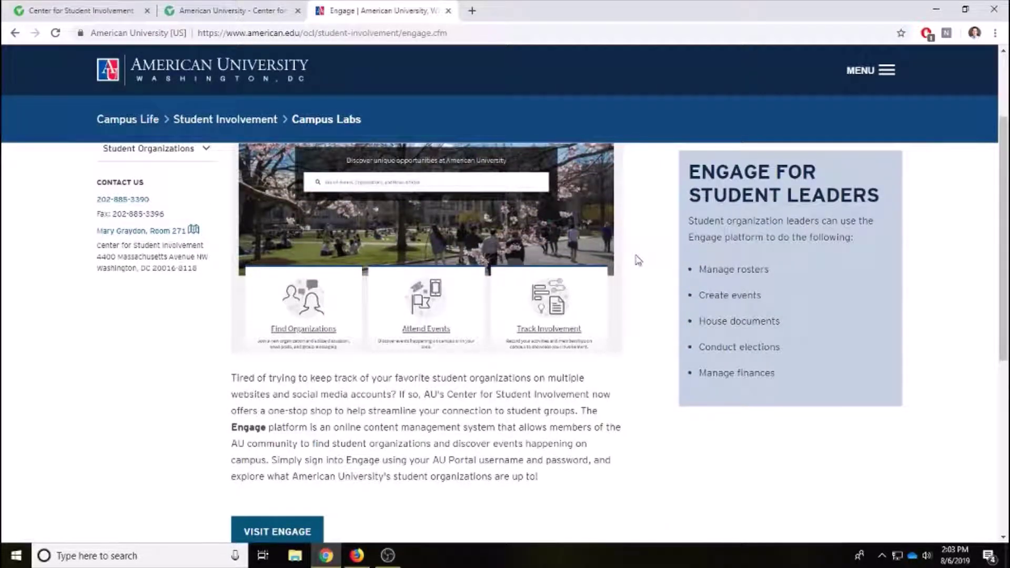
{"action": "scroll", "coordinate": [638, 260], "scroll_direction": "up", "scroll_amount": 1}
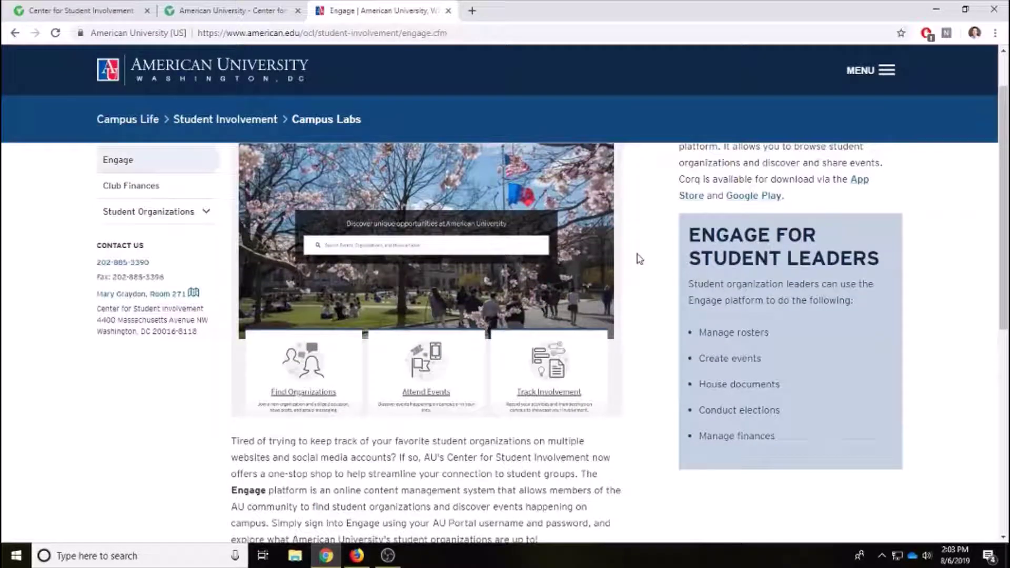